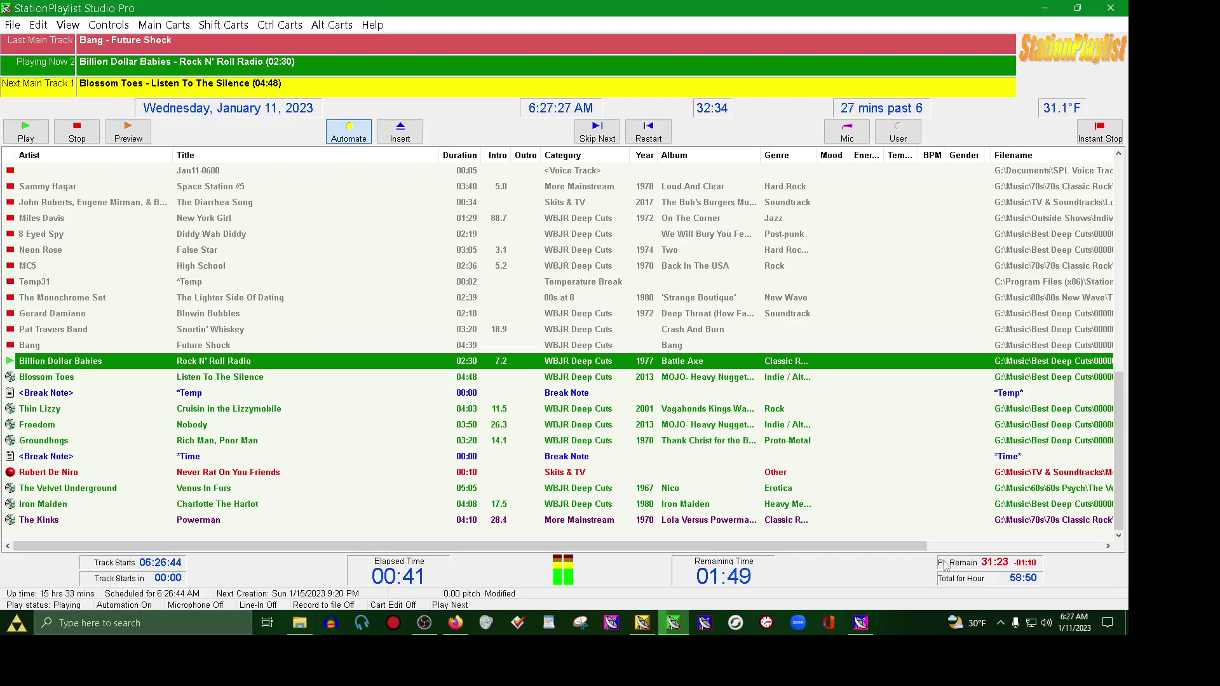
- Select Thin Lizzy's 'Cruisin in the Lizzymobile' in the on-air playlist
{"action": "left_click", "coordinate": [284, 417]}
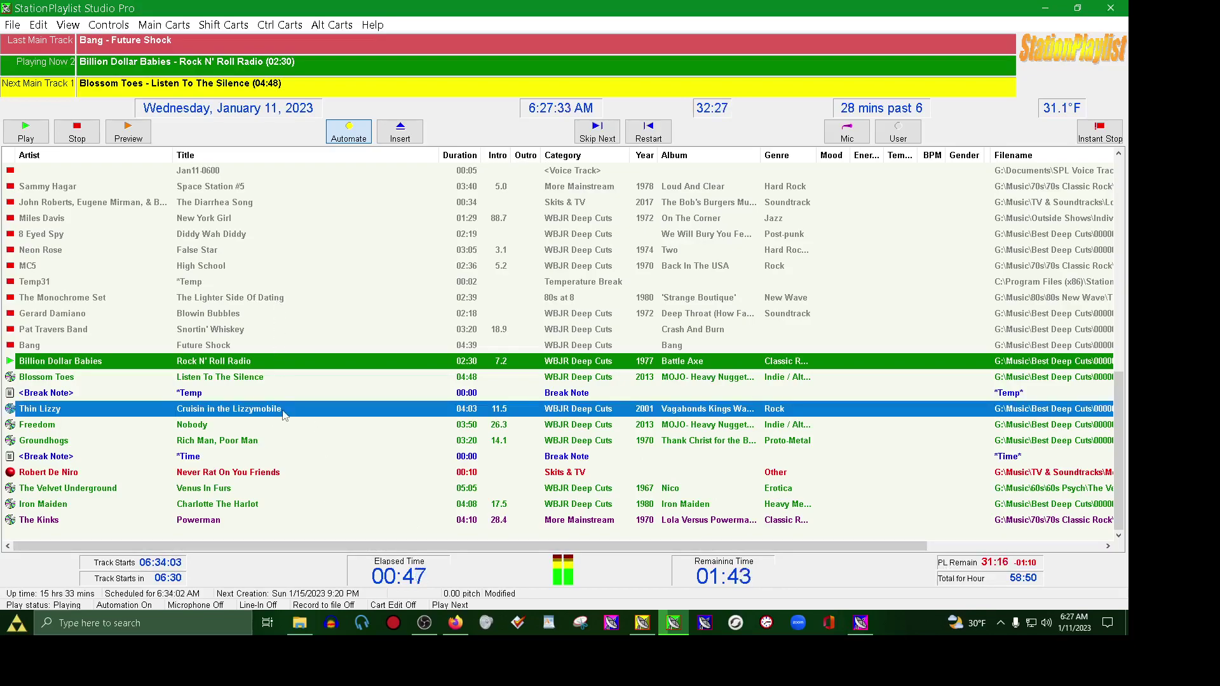
- Start a voice track before 'Cruisin in the Lizzymobile' and move the VT Record window right
{"action": "right_click", "coordinate": [284, 415]}
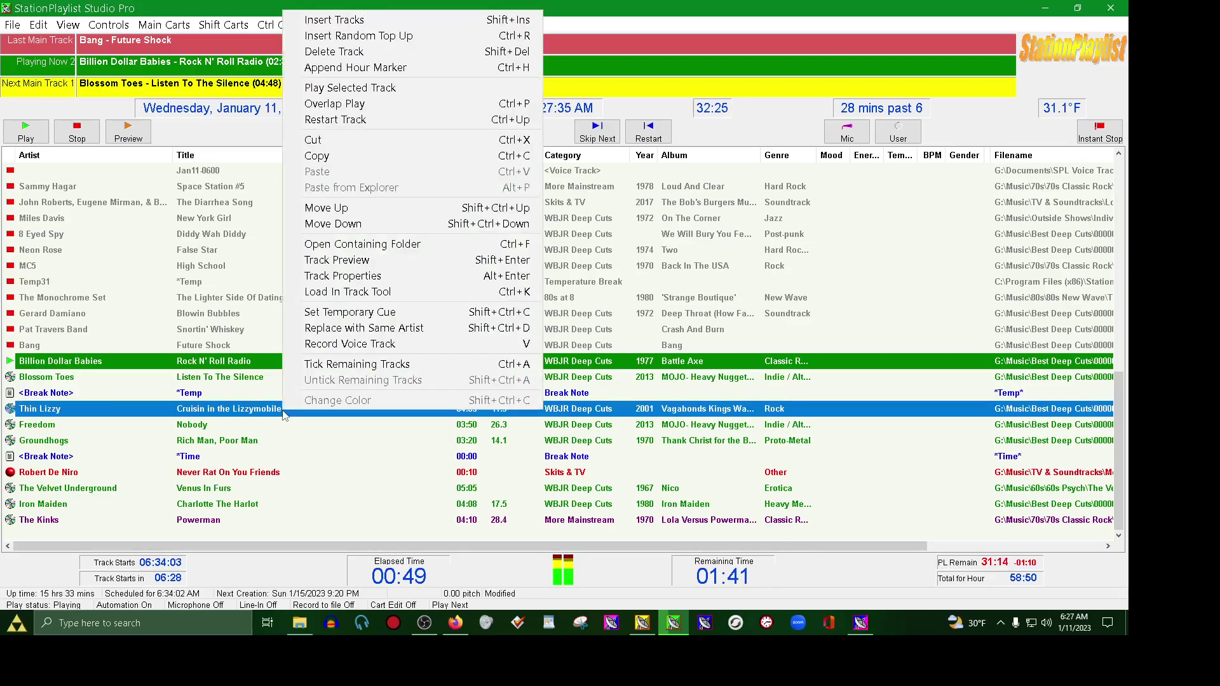
{"action": "left_click", "coordinate": [328, 346]}
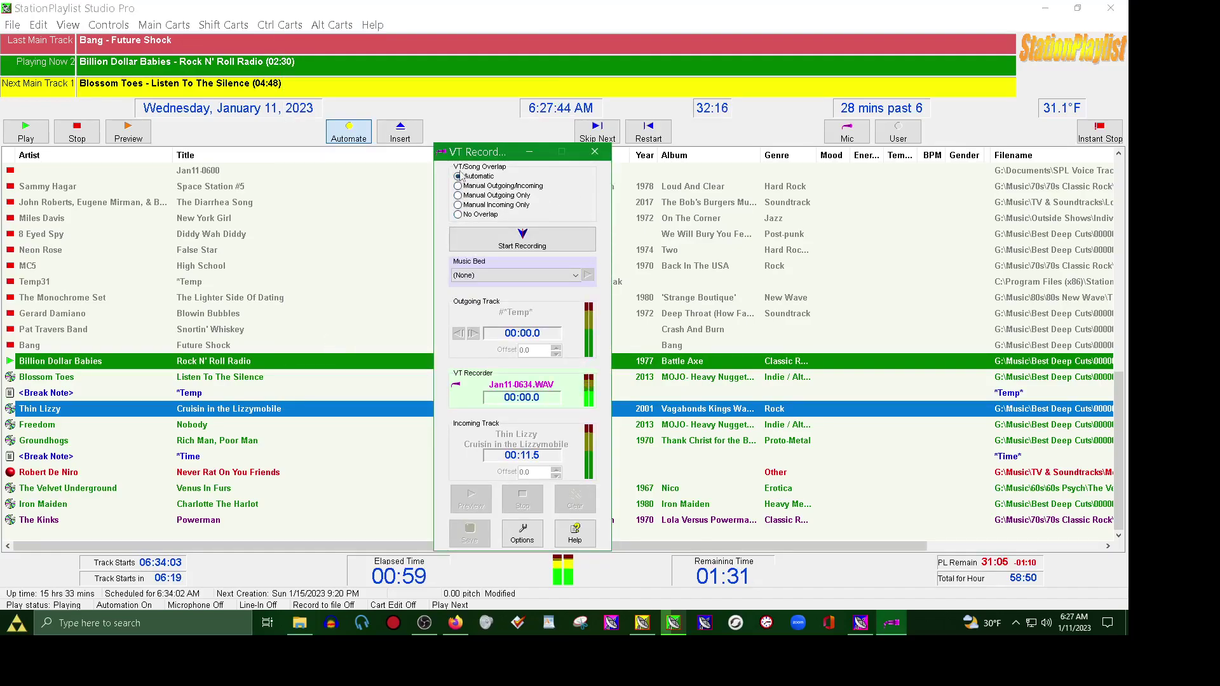
{"action": "left_click_drag", "start_coordinate": [486, 153], "coordinate": [664, 153]}
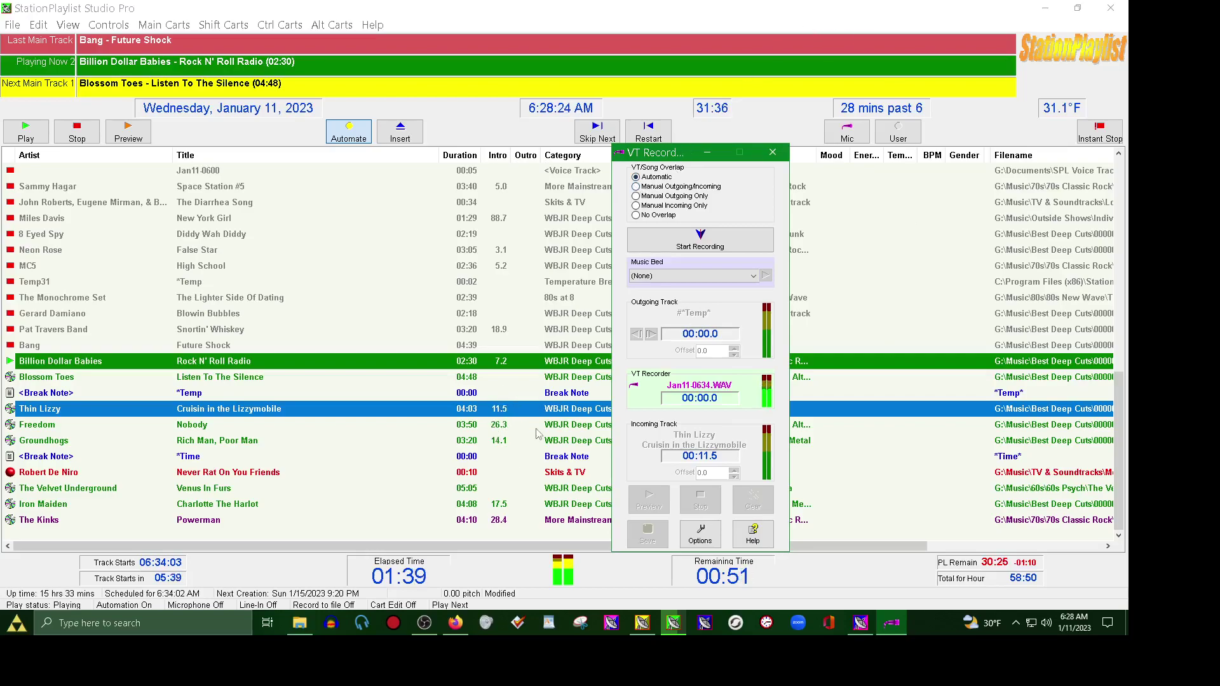
- Set overlap to Manual Outgoing/Incoming and move the *Temp break note below Freedom
{"action": "left_click", "coordinate": [645, 187]}
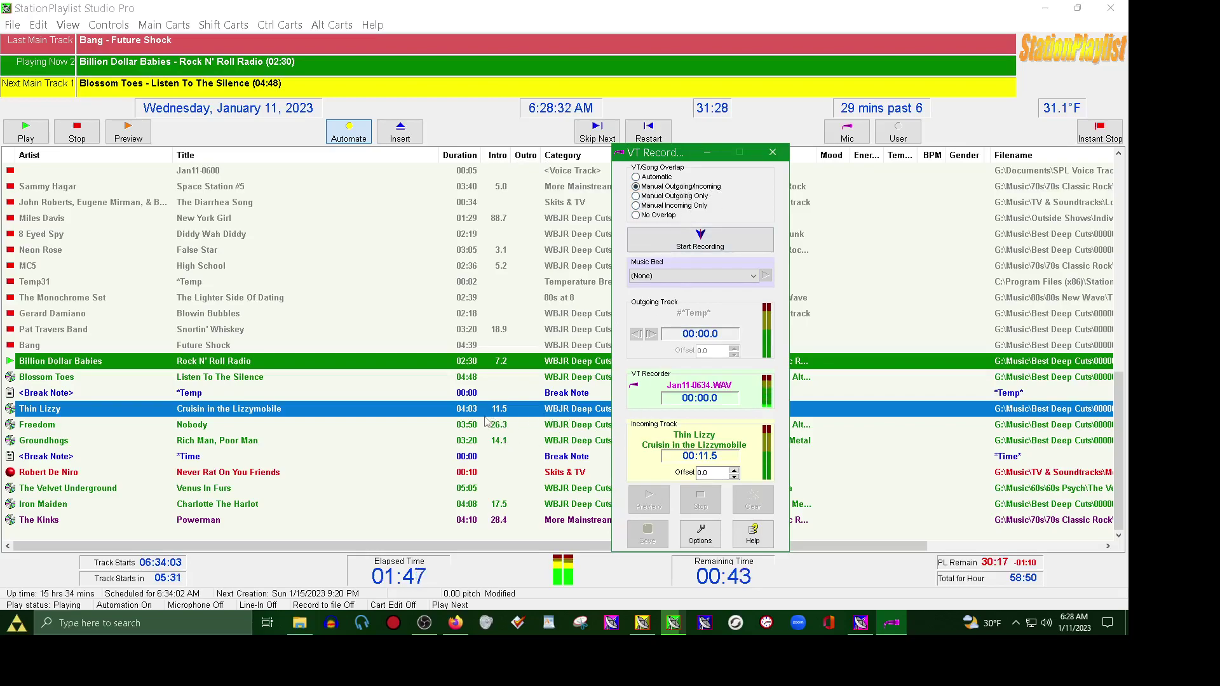
{"action": "left_click", "coordinate": [194, 393]}
{"action": "left_click", "coordinate": [196, 441], "text": "ctrl"}
{"action": "left_click", "coordinate": [196, 427], "text": "ctrl"}
{"action": "left_click_drag", "start_coordinate": [197, 432], "coordinate": [198, 435]}
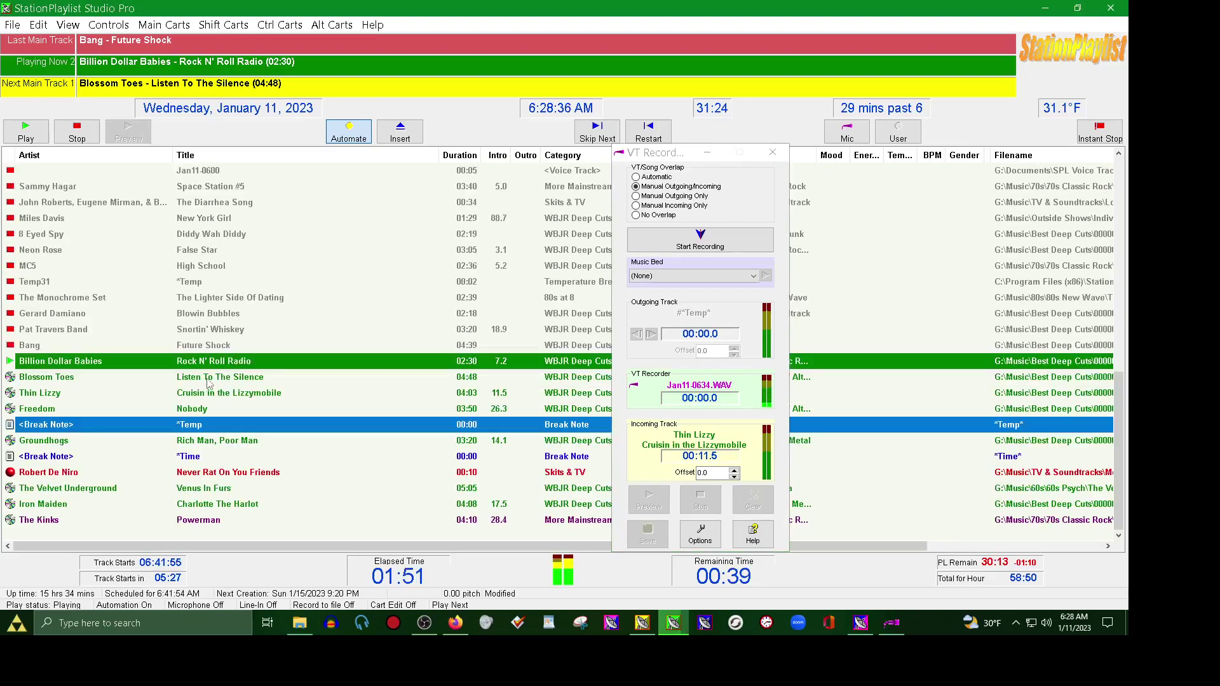
{"action": "left_click", "coordinate": [211, 394]}
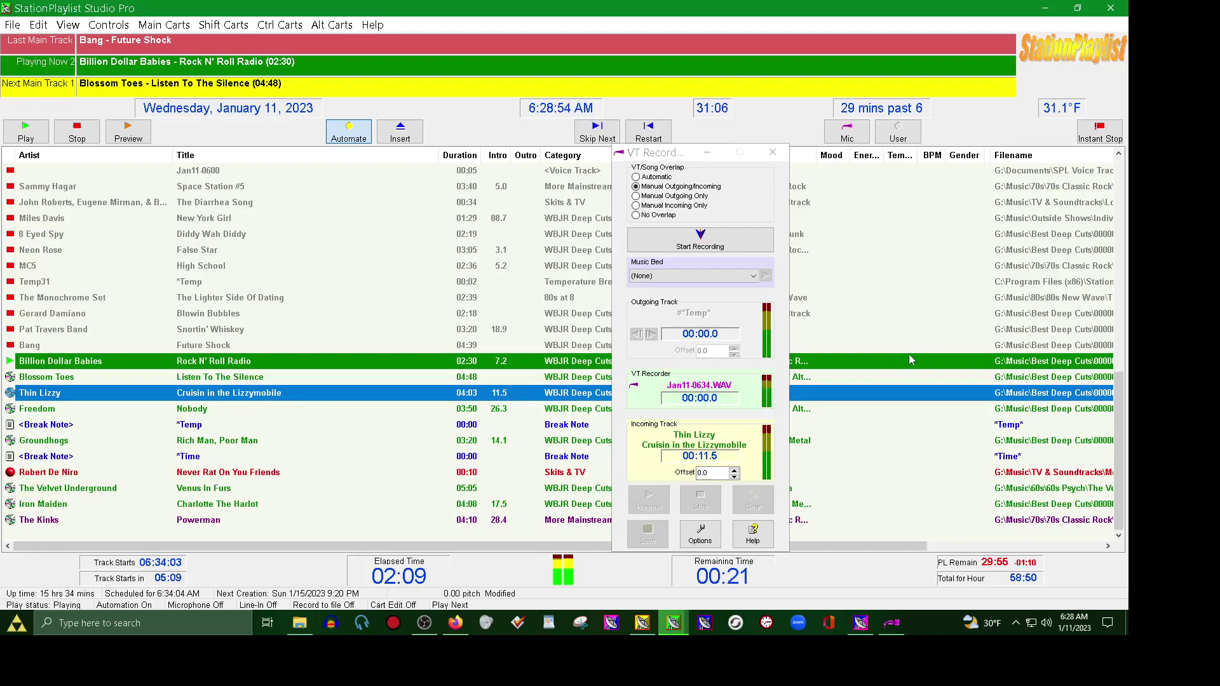
{"action": "left_click", "coordinate": [639, 200]}
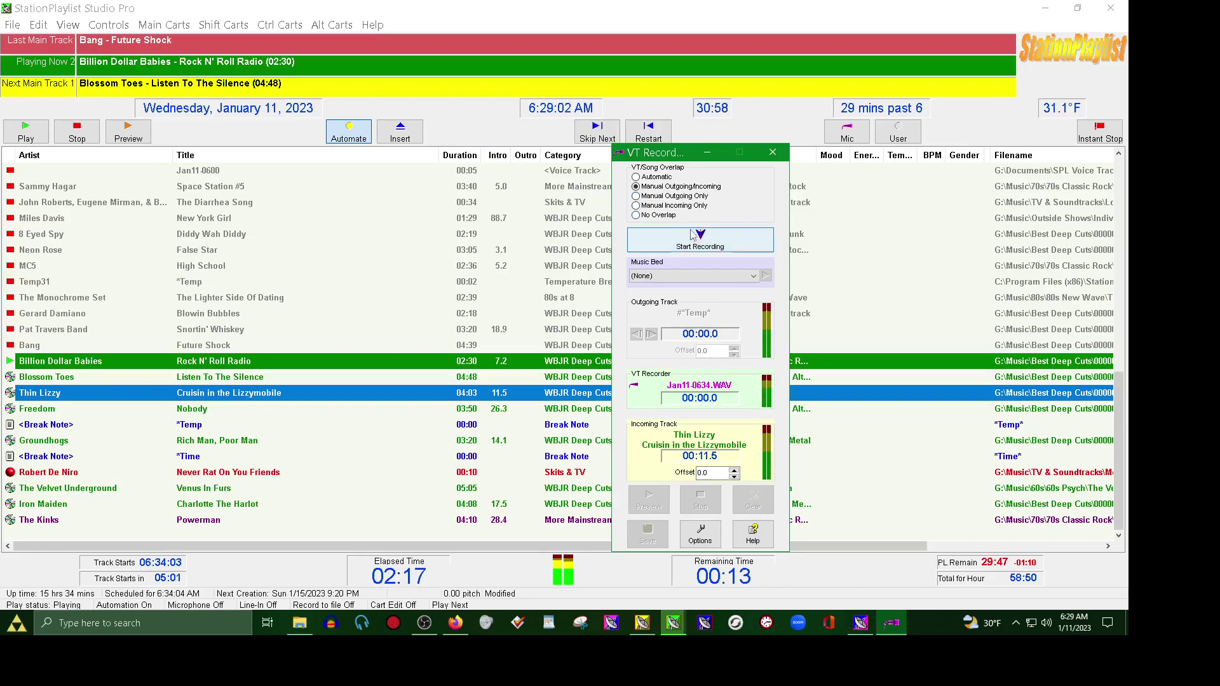
- Try Manual Incoming Only and No Overlap, then set song overlap back to Automatic
{"action": "left_click", "coordinate": [636, 205]}
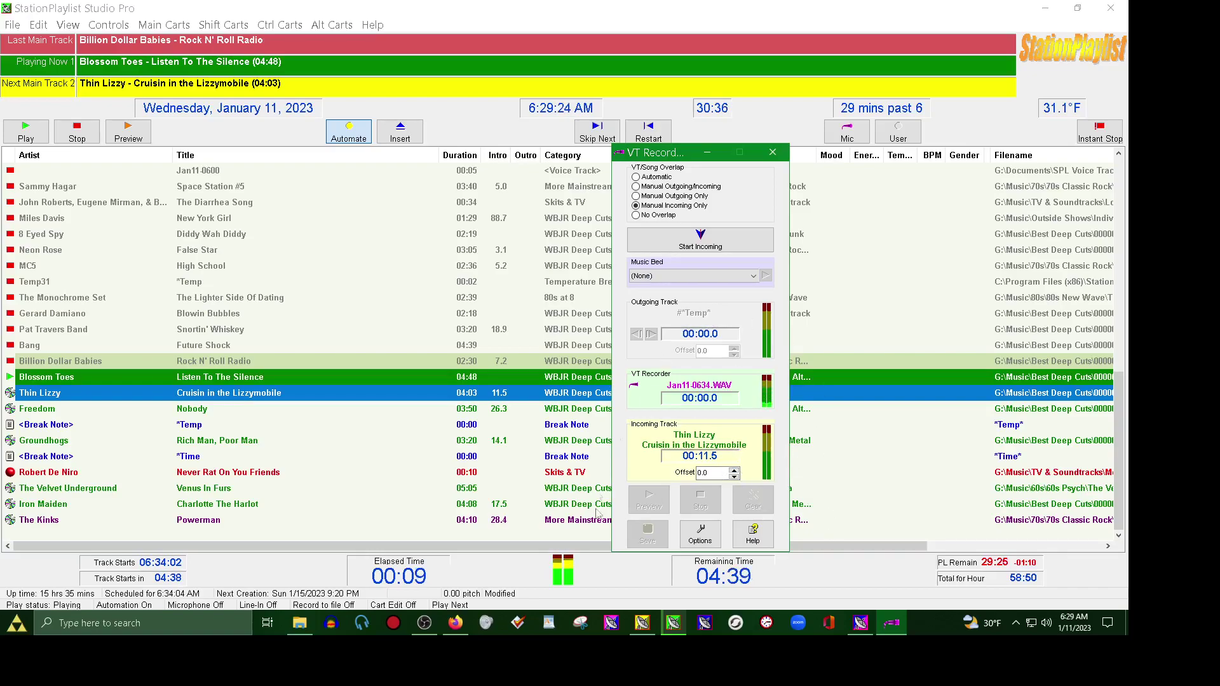
{"action": "left_click", "coordinate": [635, 215]}
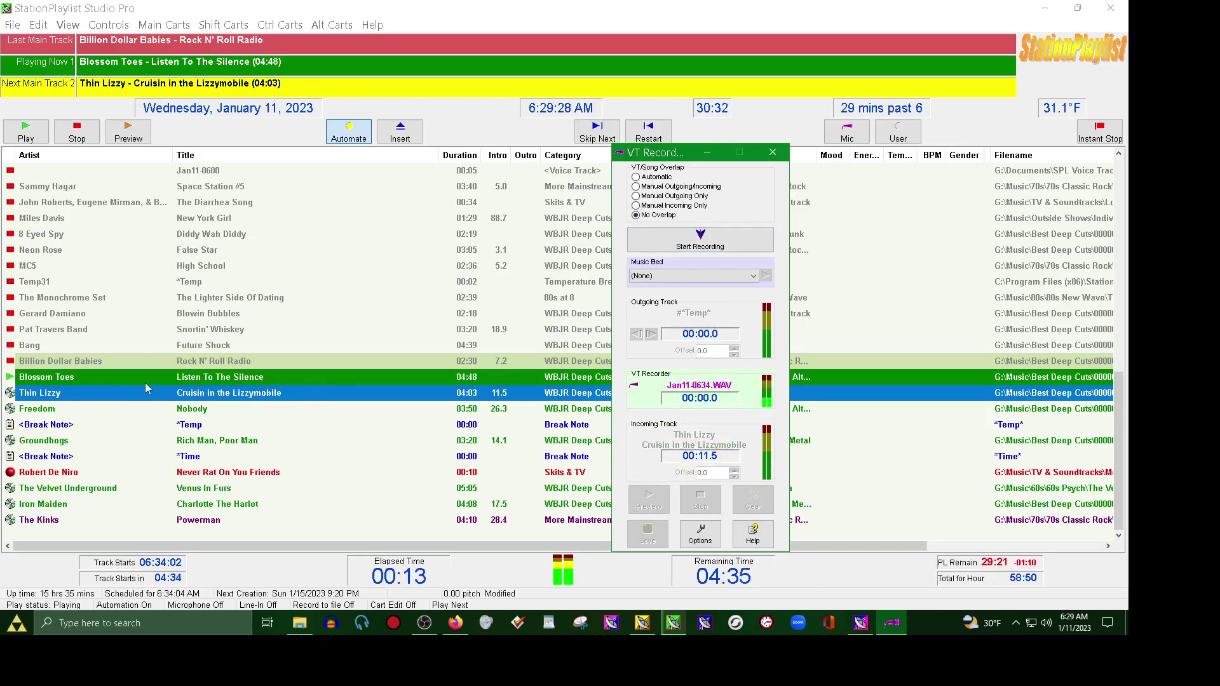
{"action": "left_click", "coordinate": [645, 179]}
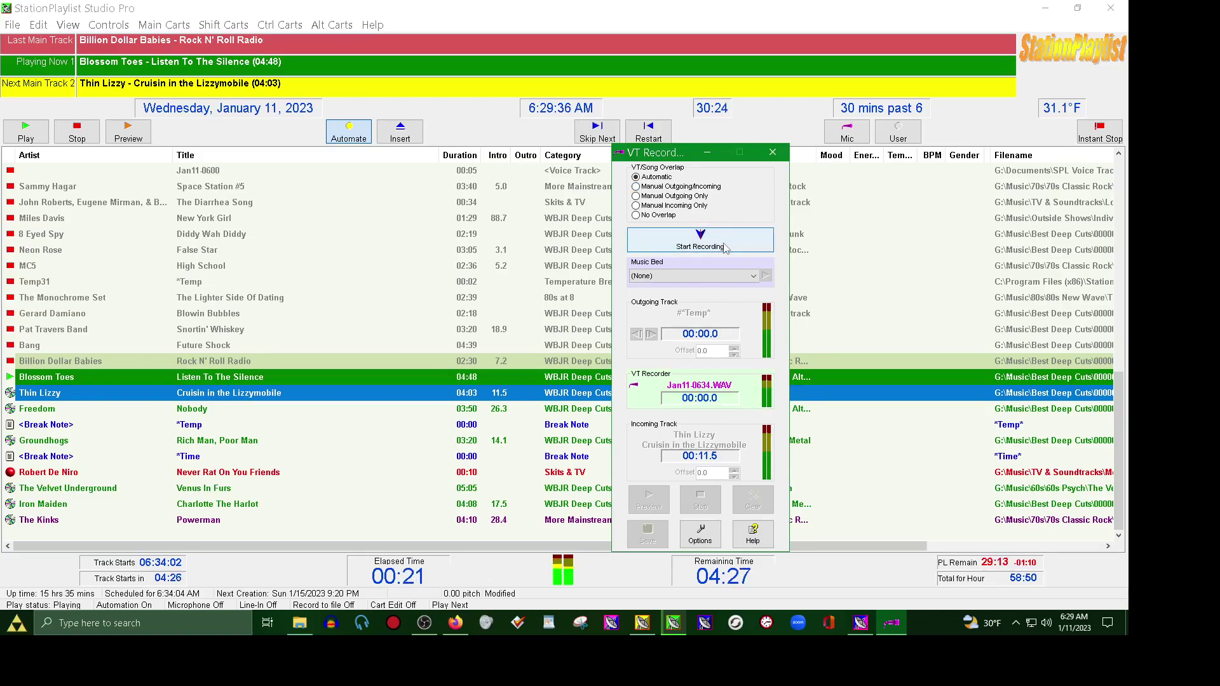
- Record a short test voice track, stop it, and clear the take
{"action": "left_click", "coordinate": [725, 248]}
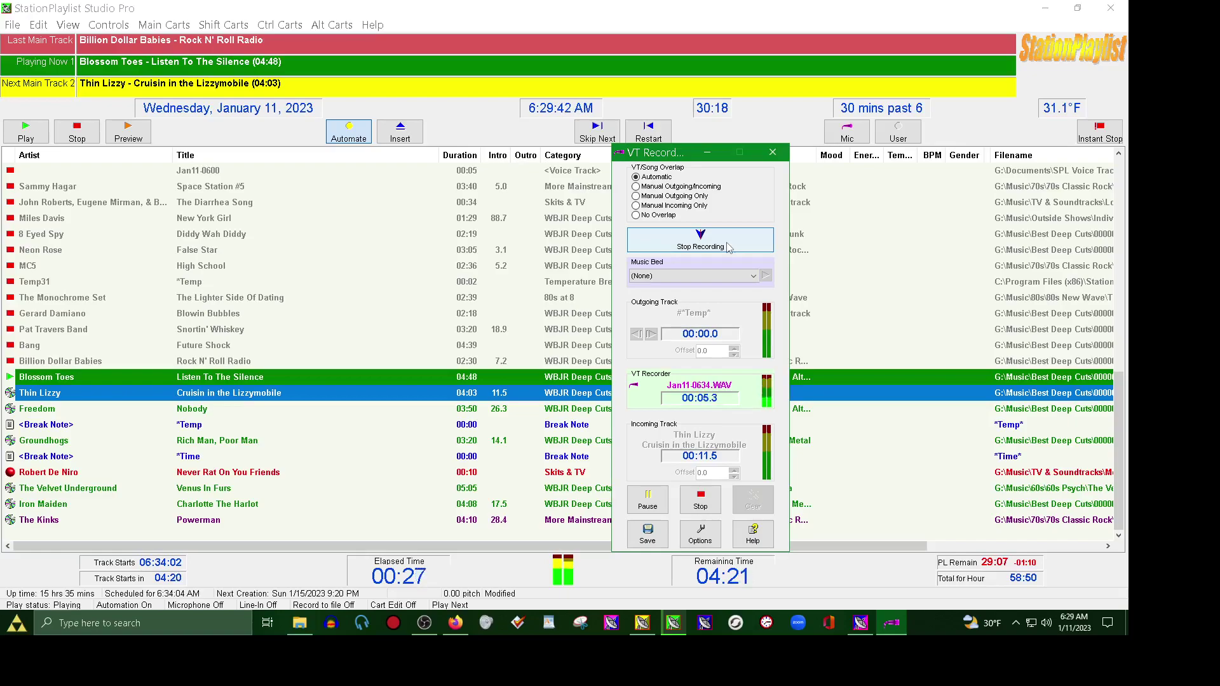
{"action": "left_click", "coordinate": [728, 247]}
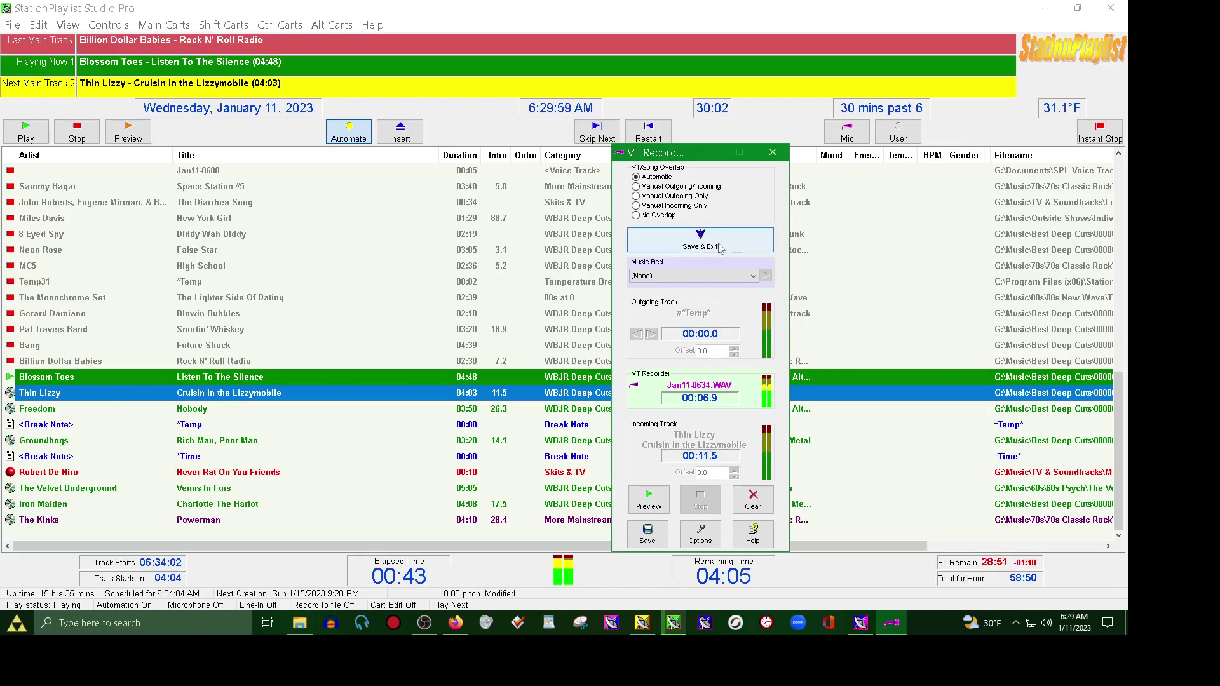
{"action": "left_click", "coordinate": [754, 505]}
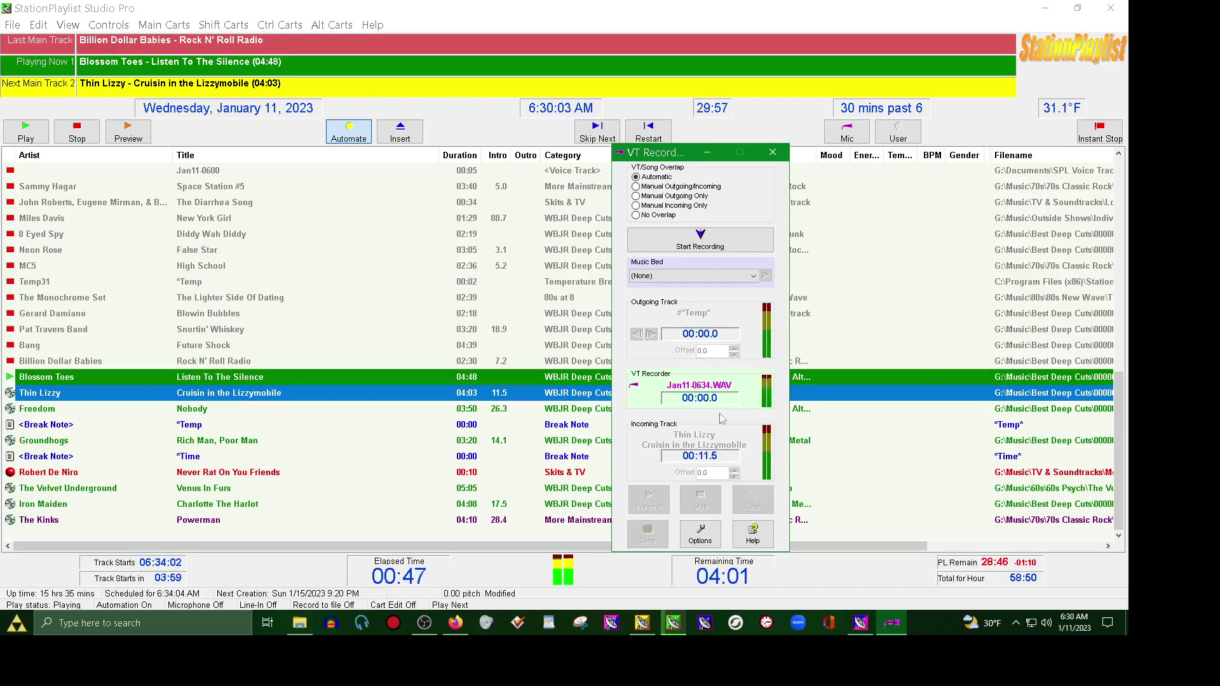
- Record a second 2.2-second test take, preview it, then discard it
{"action": "left_click", "coordinate": [718, 249]}
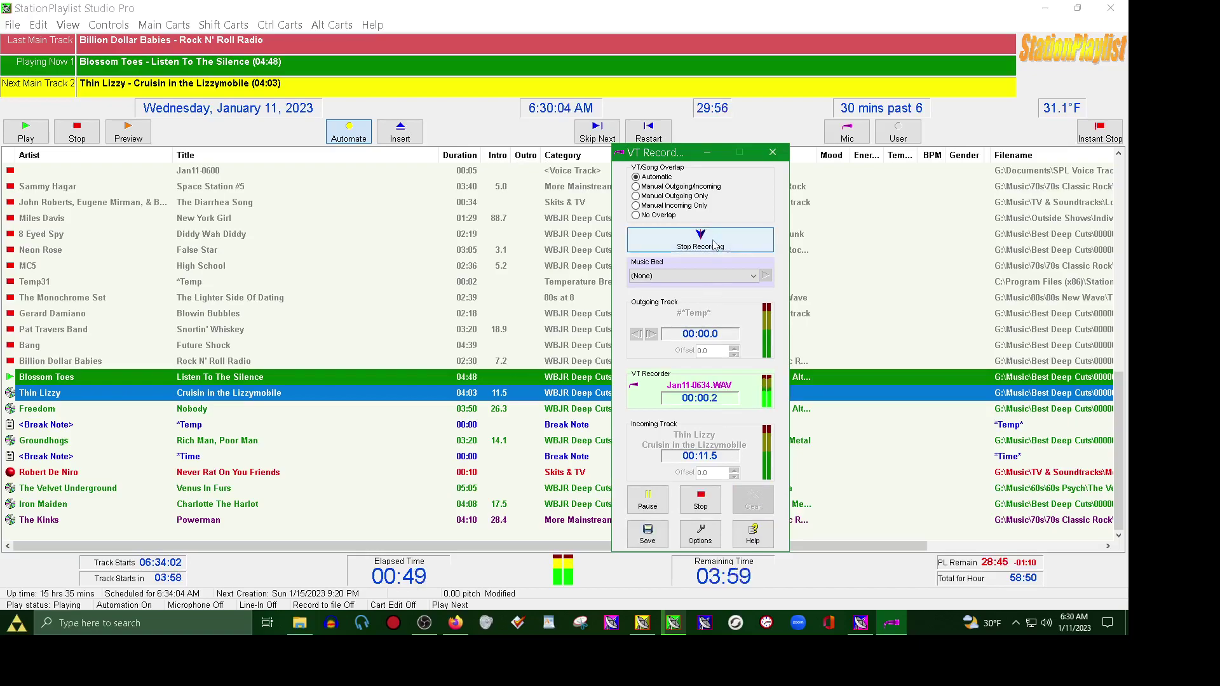
{"action": "left_click", "coordinate": [728, 246]}
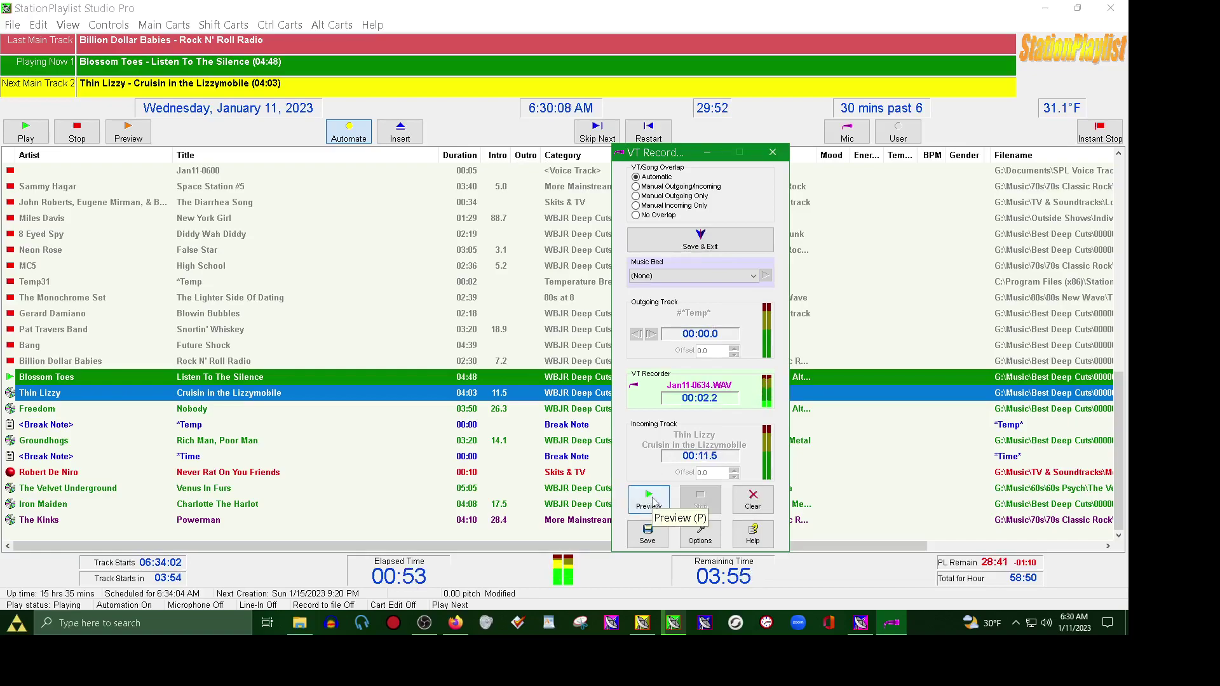
{"action": "left_click", "coordinate": [651, 502]}
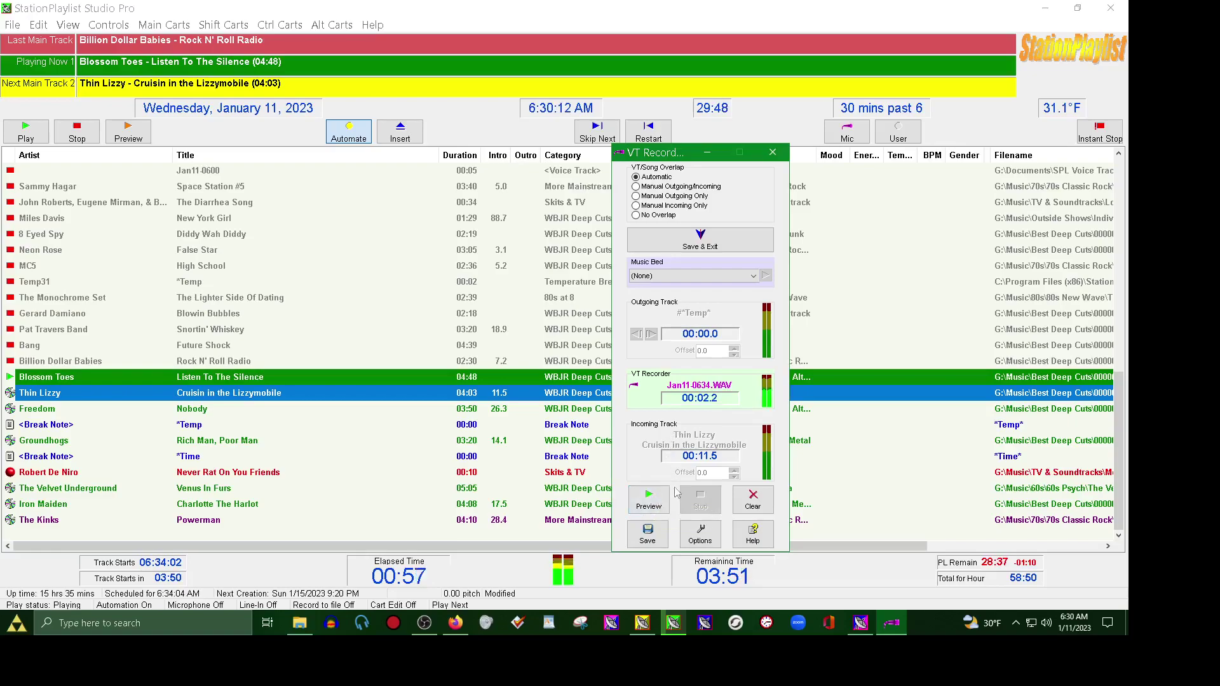
{"action": "left_click", "coordinate": [753, 499]}
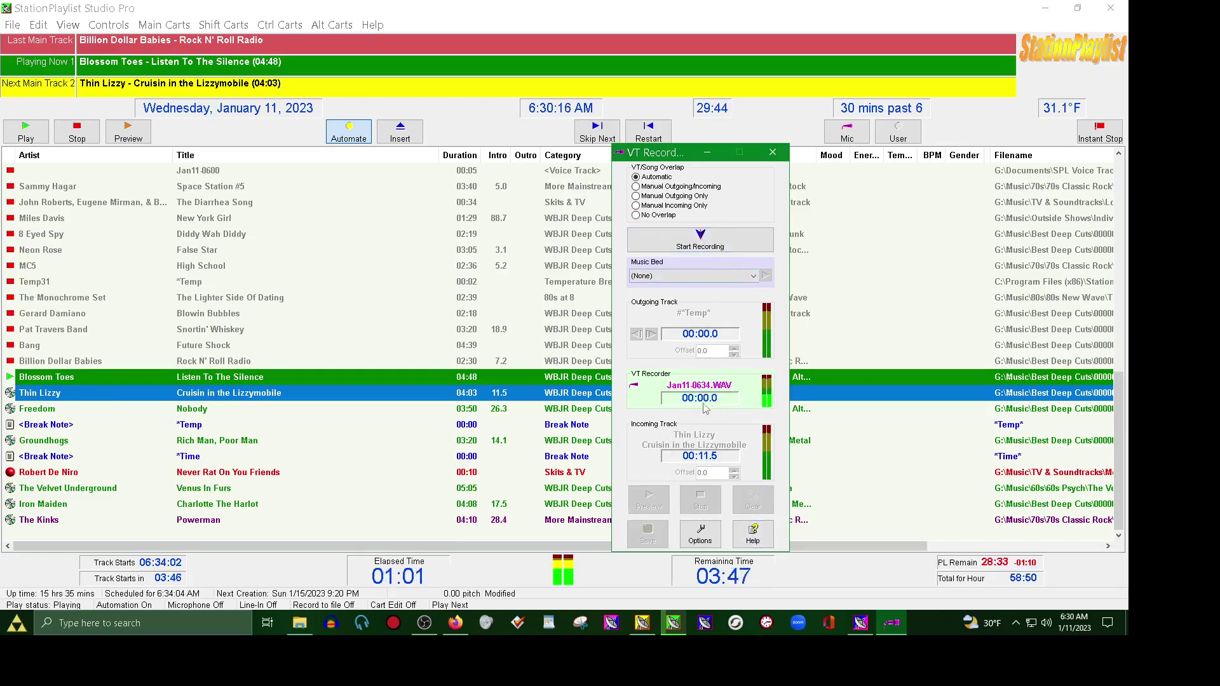
{"action": "left_click", "coordinate": [702, 541]}
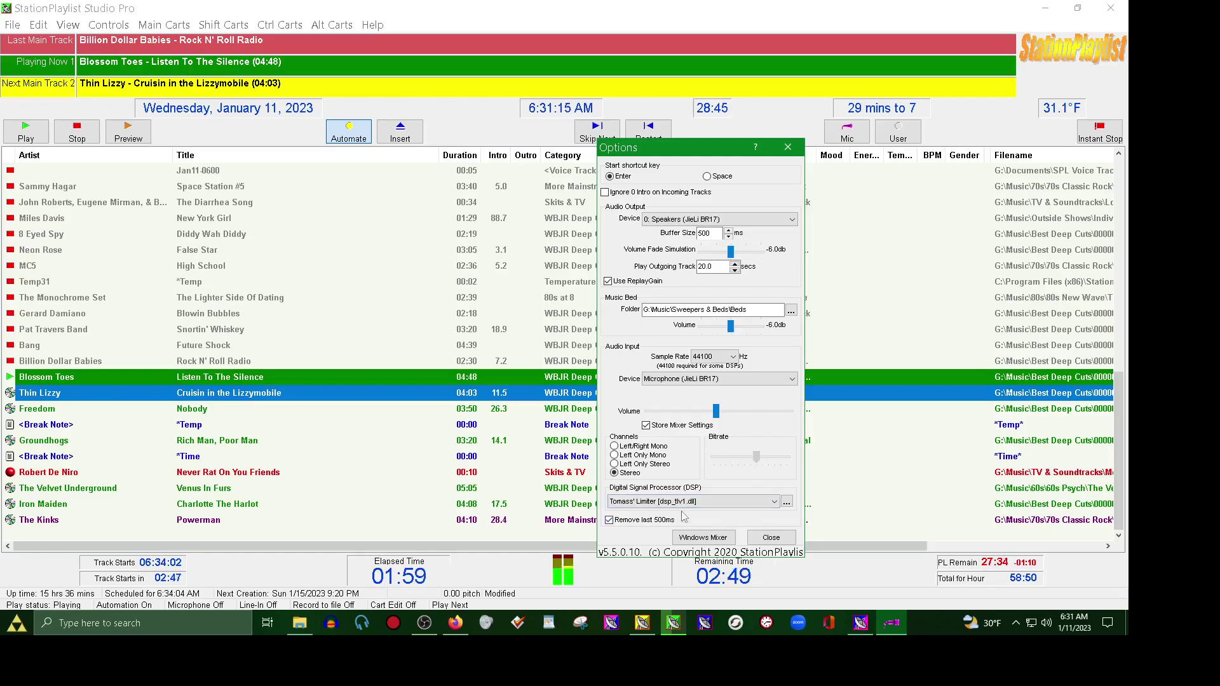
{"action": "left_click", "coordinate": [773, 502]}
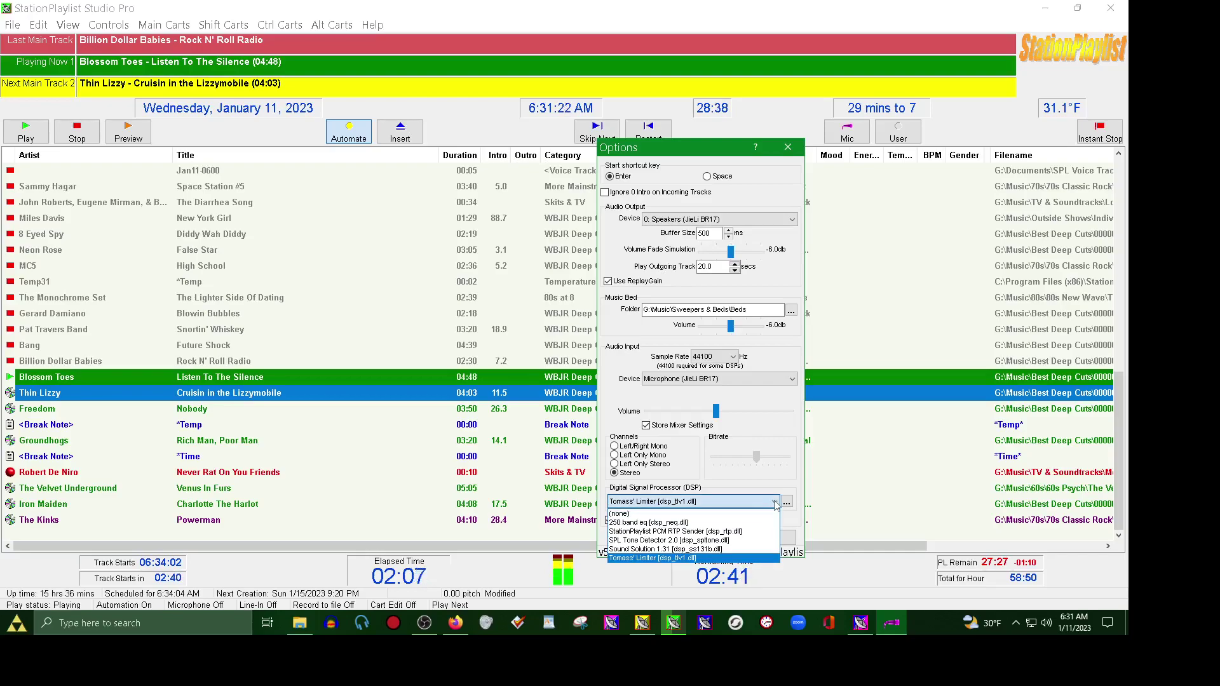
{"action": "left_click", "coordinate": [775, 504]}
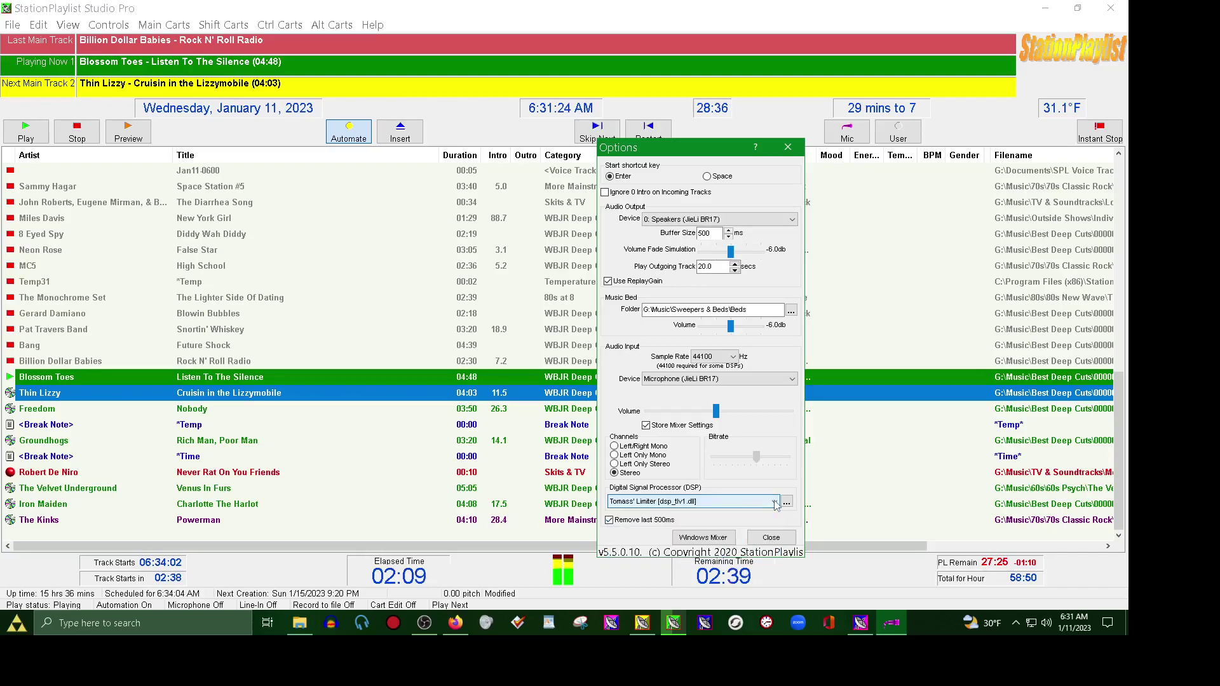
{"action": "left_click", "coordinate": [612, 521]}
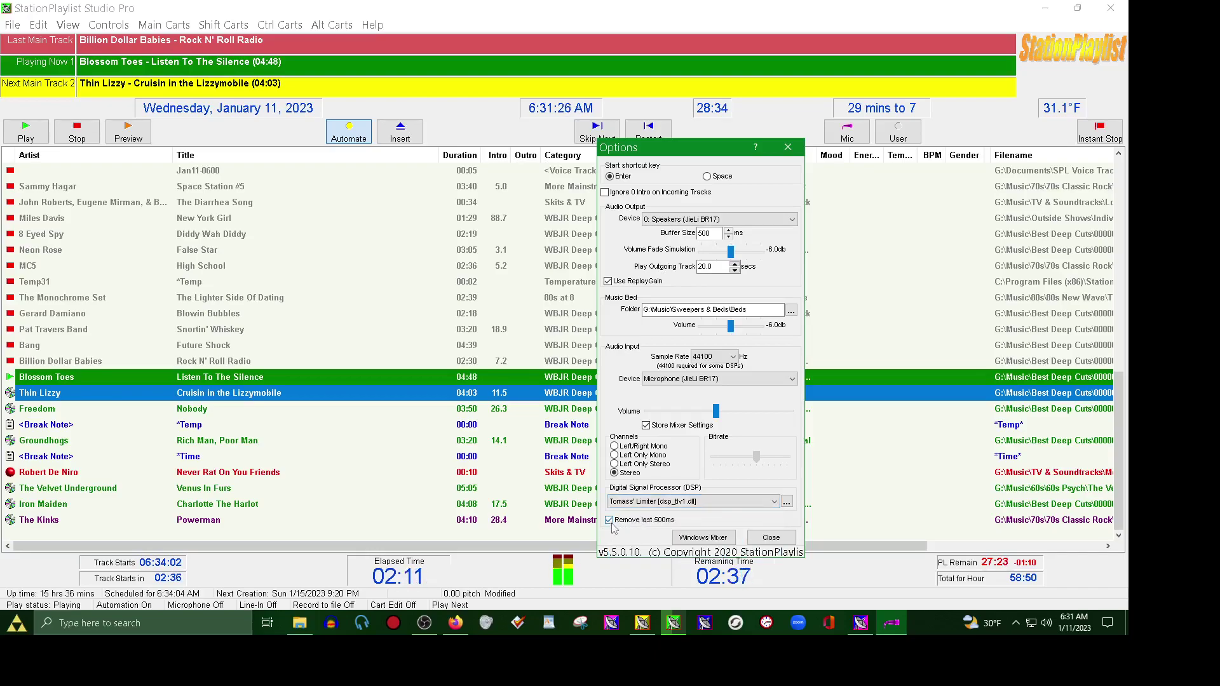
- Check the Windows recording device settings without changes and close the recorder options
{"action": "left_click", "coordinate": [724, 539]}
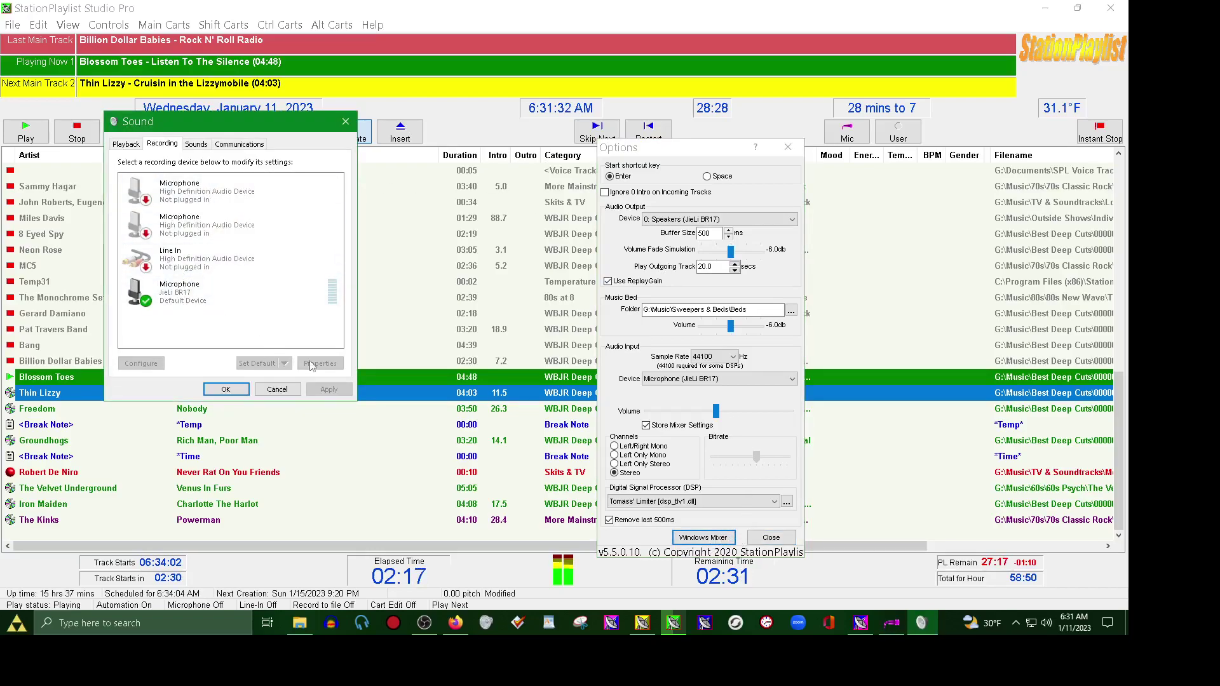
{"action": "left_click", "coordinate": [283, 390]}
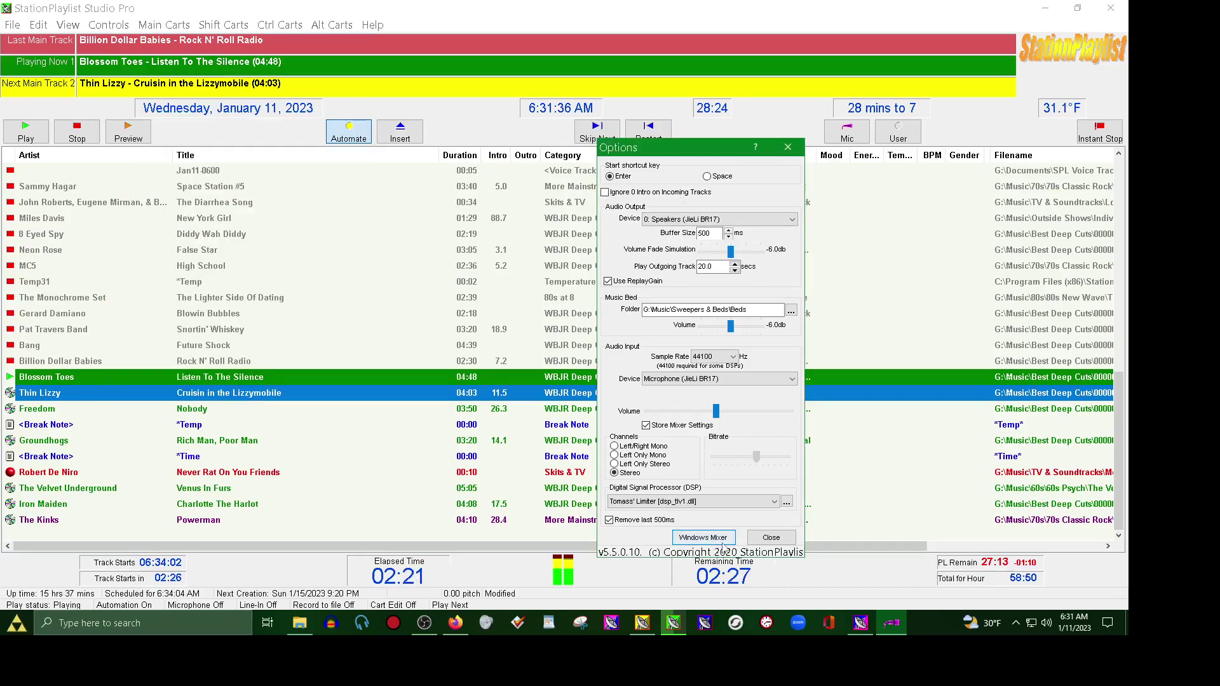
{"action": "left_click", "coordinate": [769, 538]}
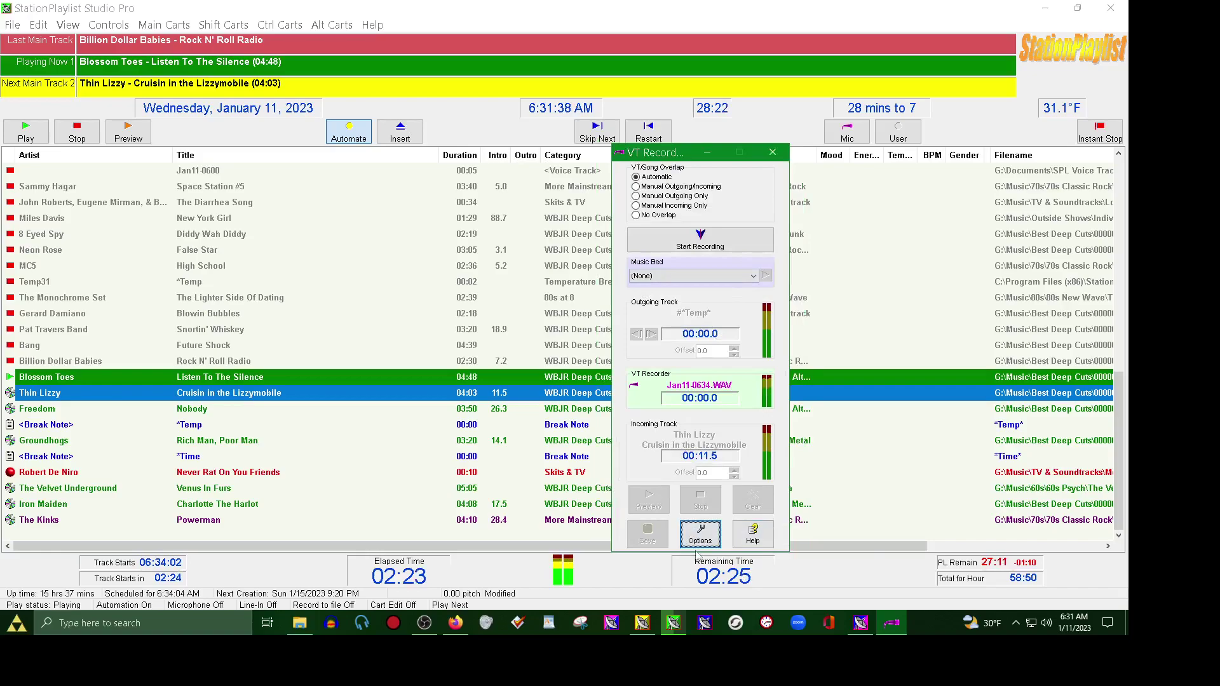
- View the VT Recorder help, then close it and the voice track recorder
{"action": "left_click", "coordinate": [752, 534]}
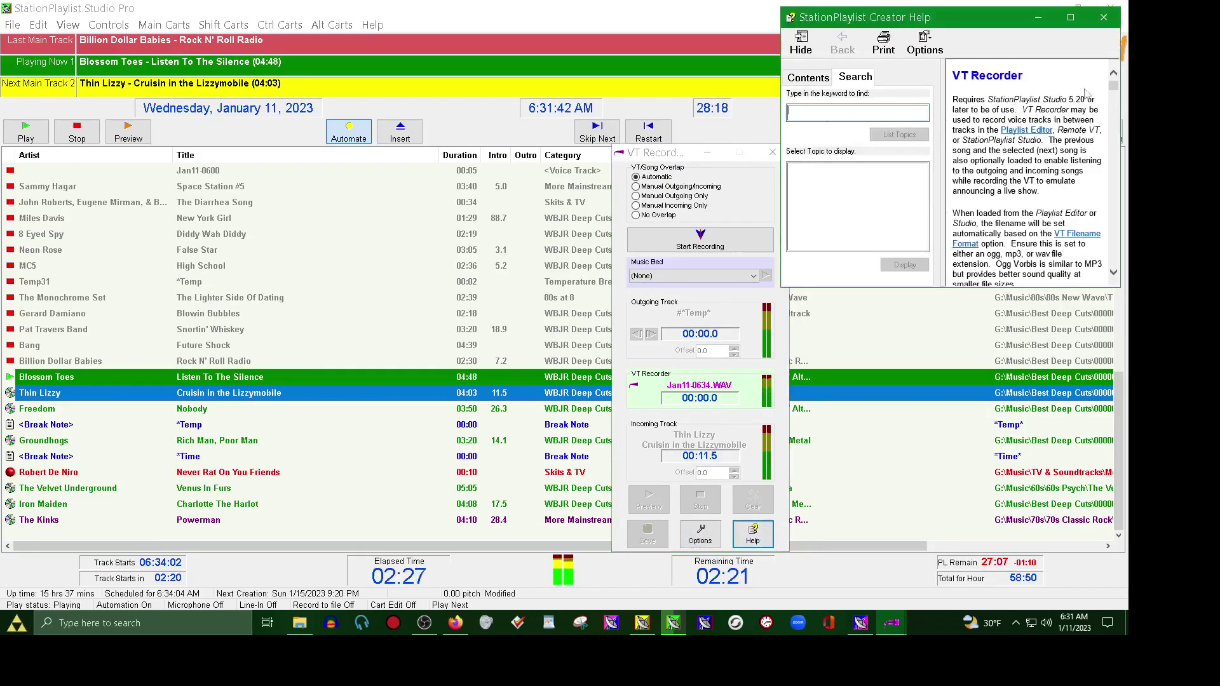
{"action": "left_click", "coordinate": [1104, 17]}
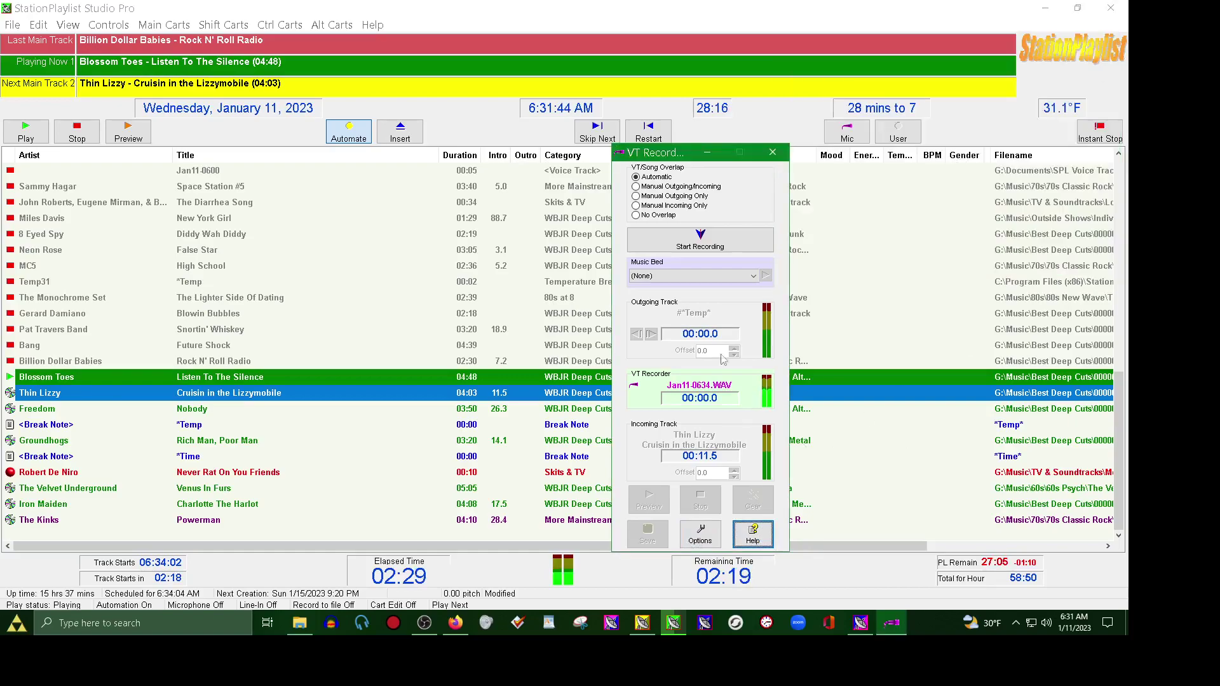
{"action": "left_click", "coordinate": [772, 153]}
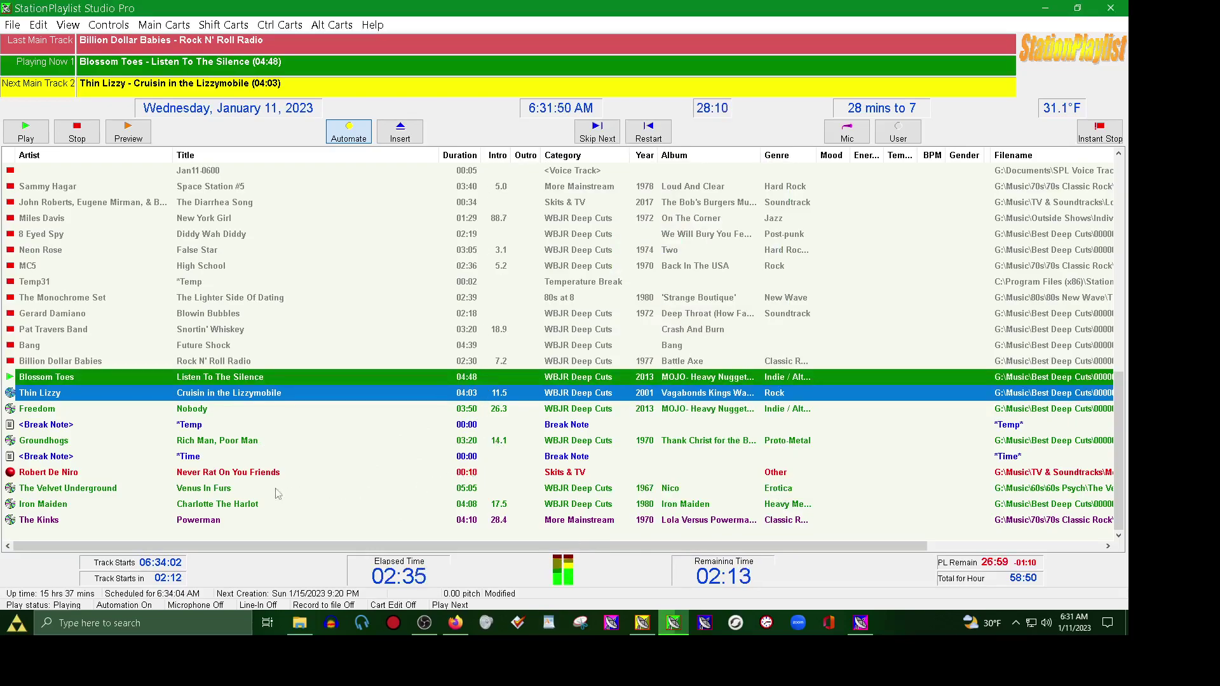
{"action": "left_click", "coordinate": [239, 489]}
{"action": "right_click", "coordinate": [239, 489]}
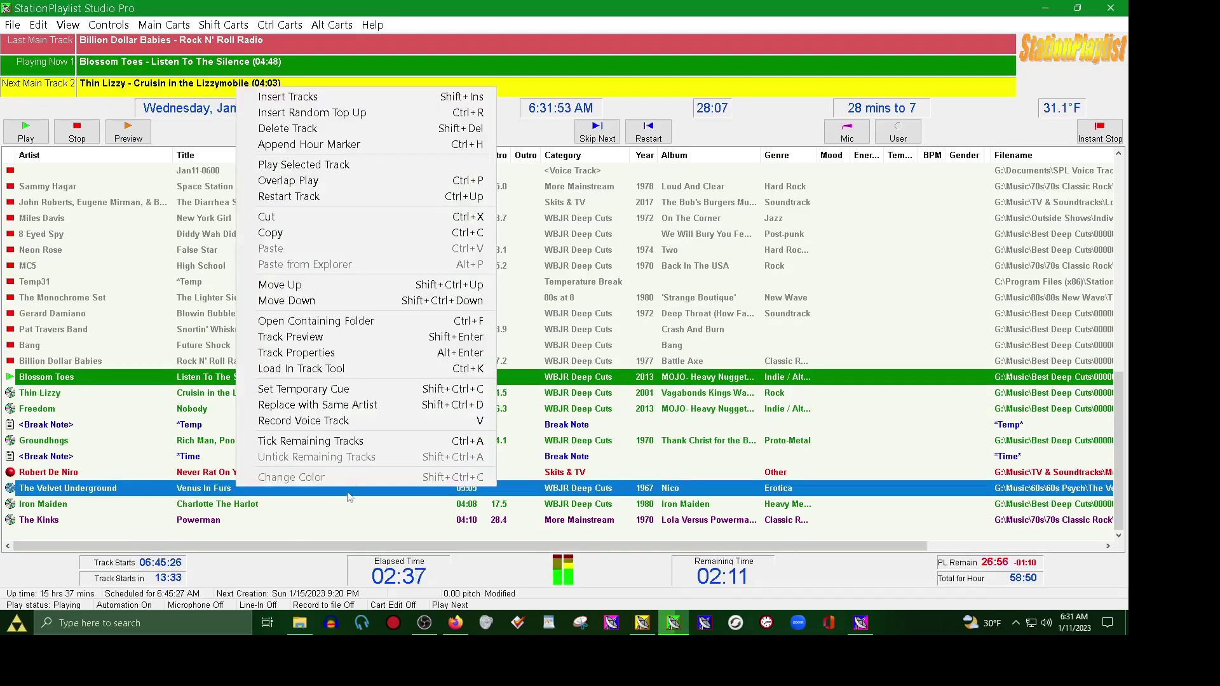
{"action": "left_click", "coordinate": [339, 369]}
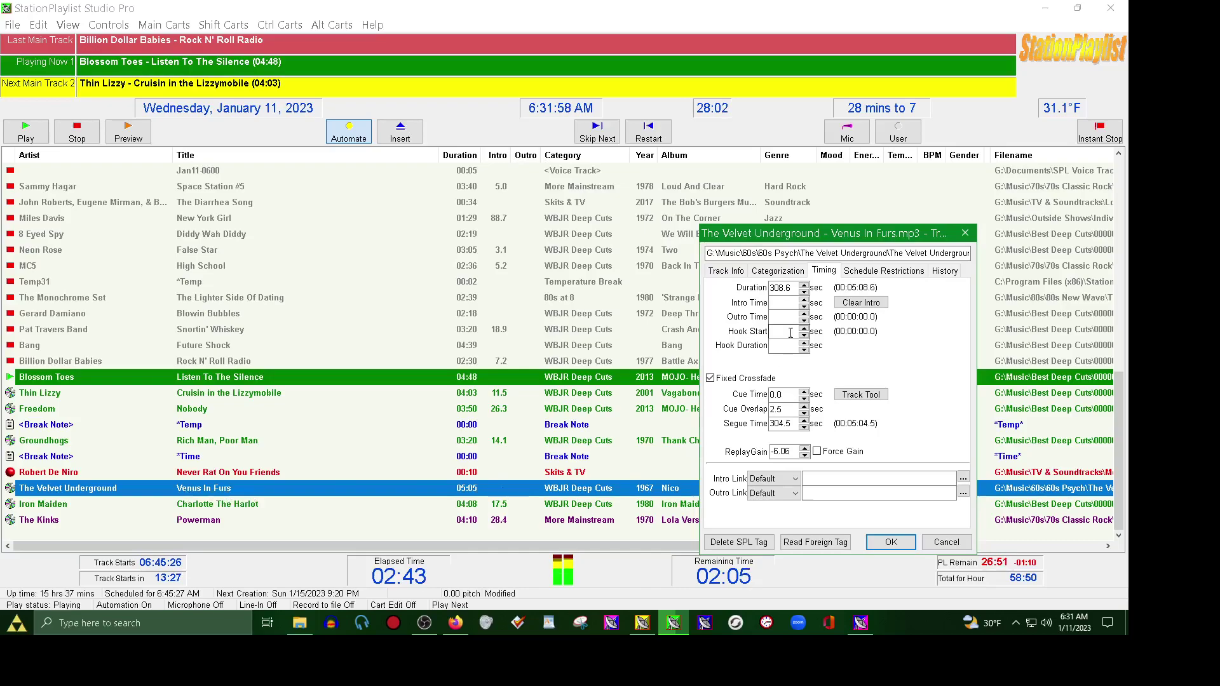
{"action": "left_click", "coordinate": [726, 271]}
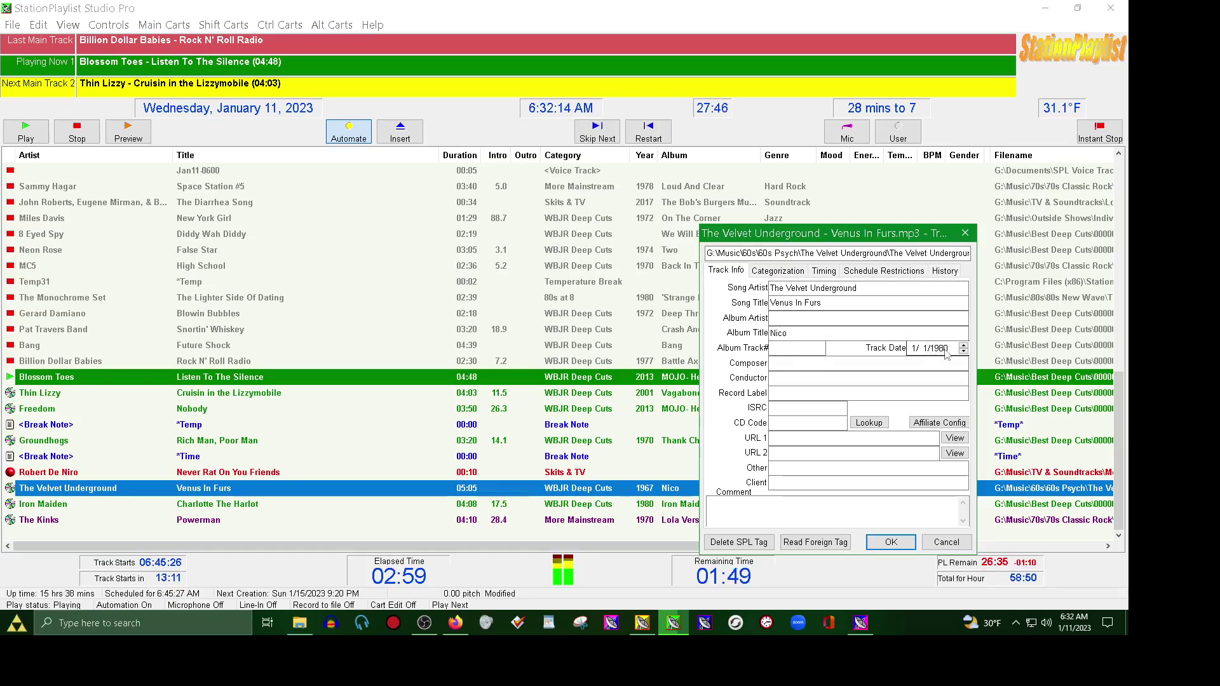
{"action": "left_click", "coordinate": [793, 273]}
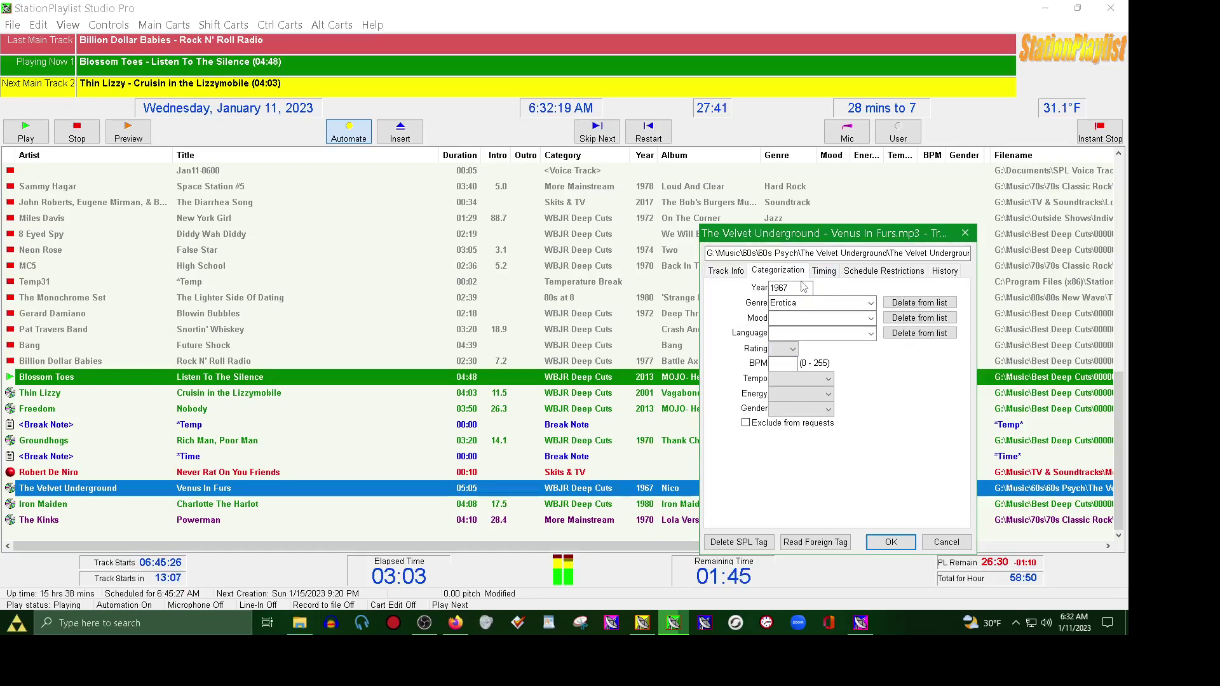
{"action": "left_click", "coordinate": [831, 271]}
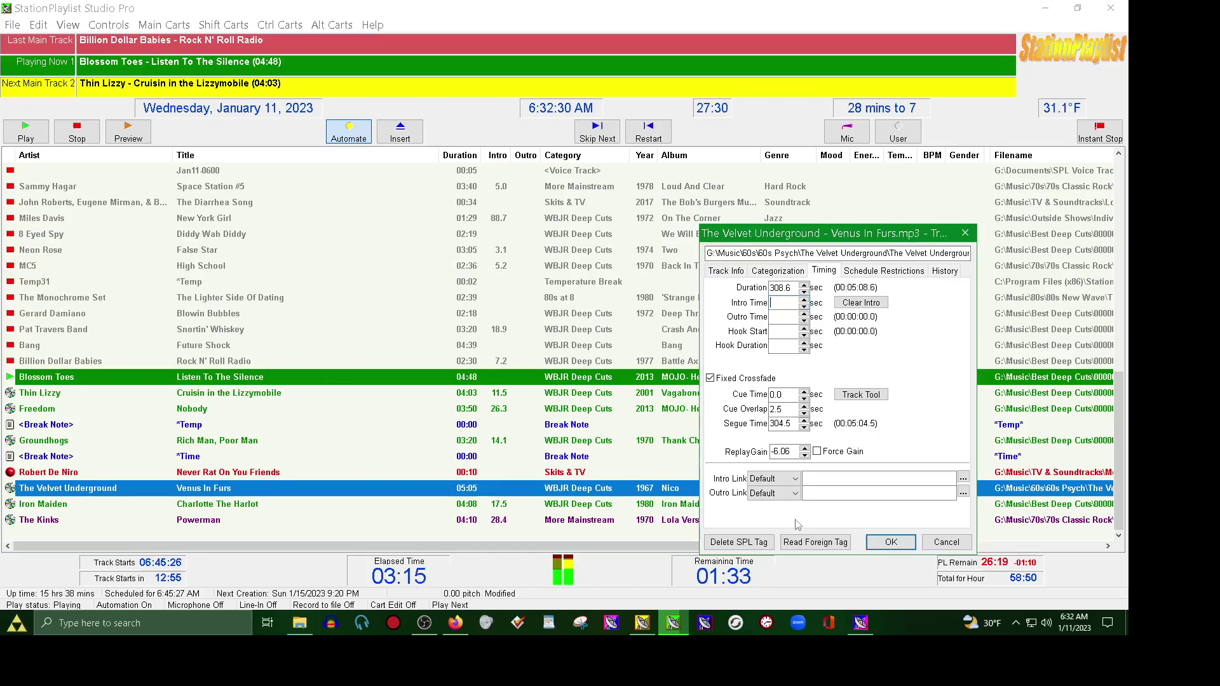
{"action": "left_click", "coordinate": [946, 542]}
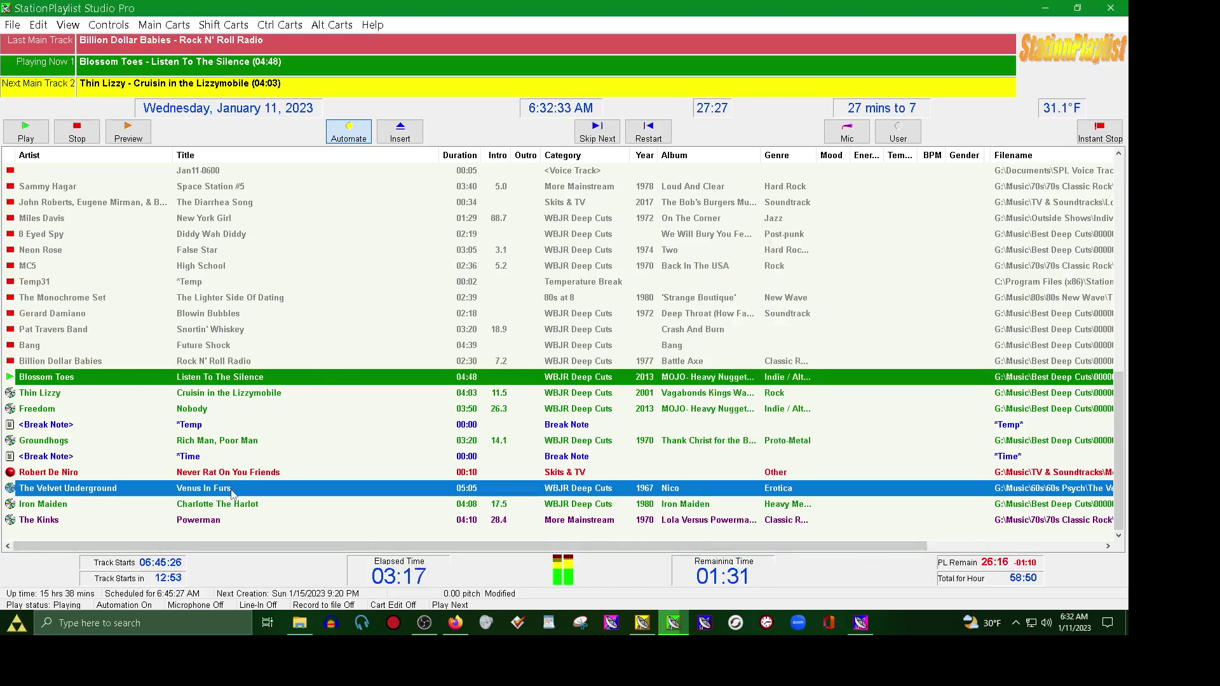
- Preview Venus In Furs, then lower its Track Properties intro time to 0.0 seconds
{"action": "left_click", "coordinate": [128, 132]}
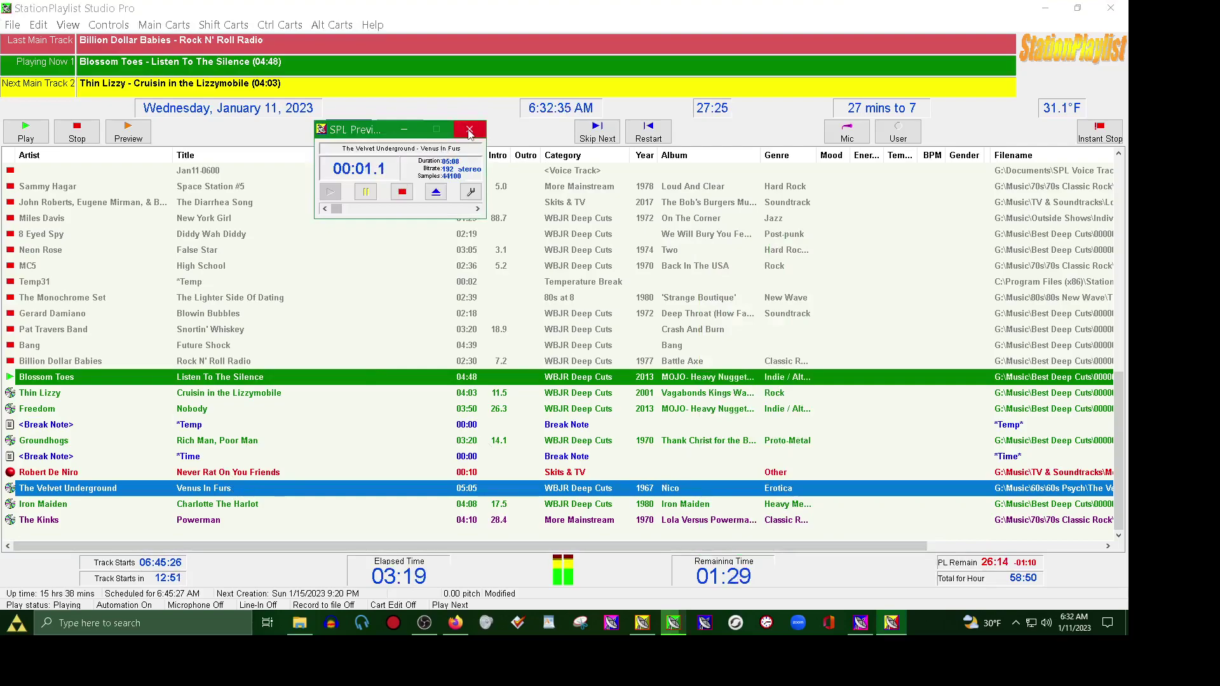
{"action": "left_click", "coordinate": [469, 130]}
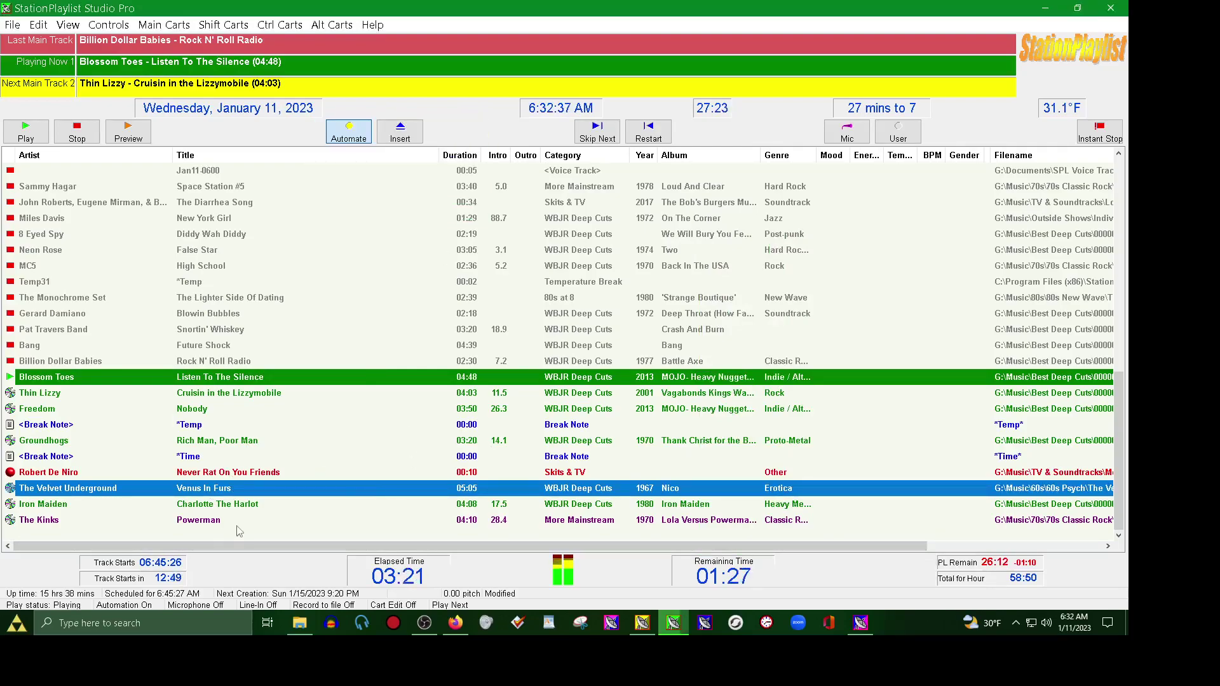
{"action": "right_click", "coordinate": [242, 487]}
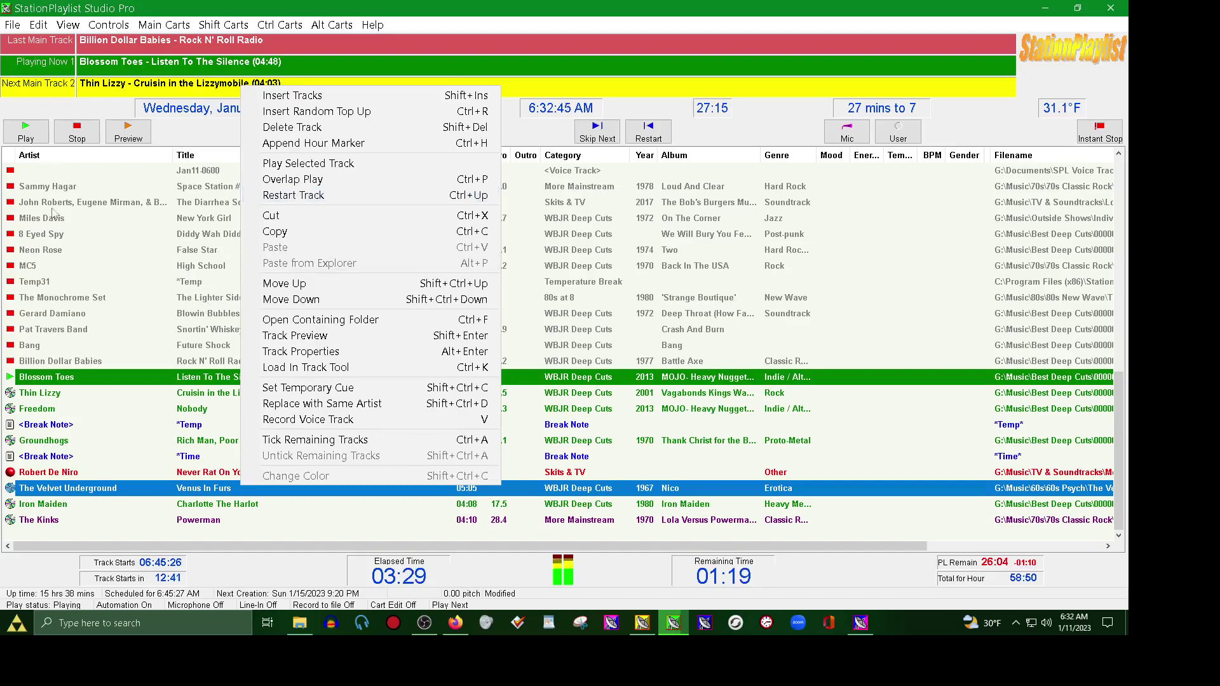
{"action": "left_click", "coordinate": [307, 352]}
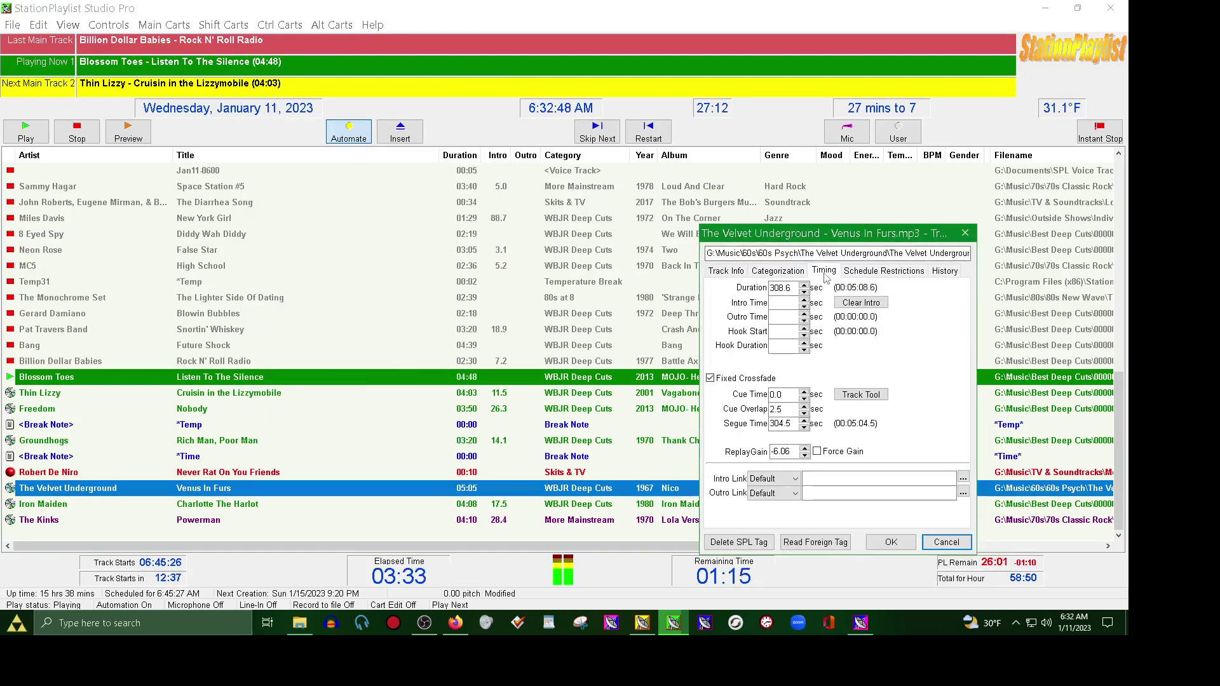
{"action": "left_click", "coordinate": [825, 278]}
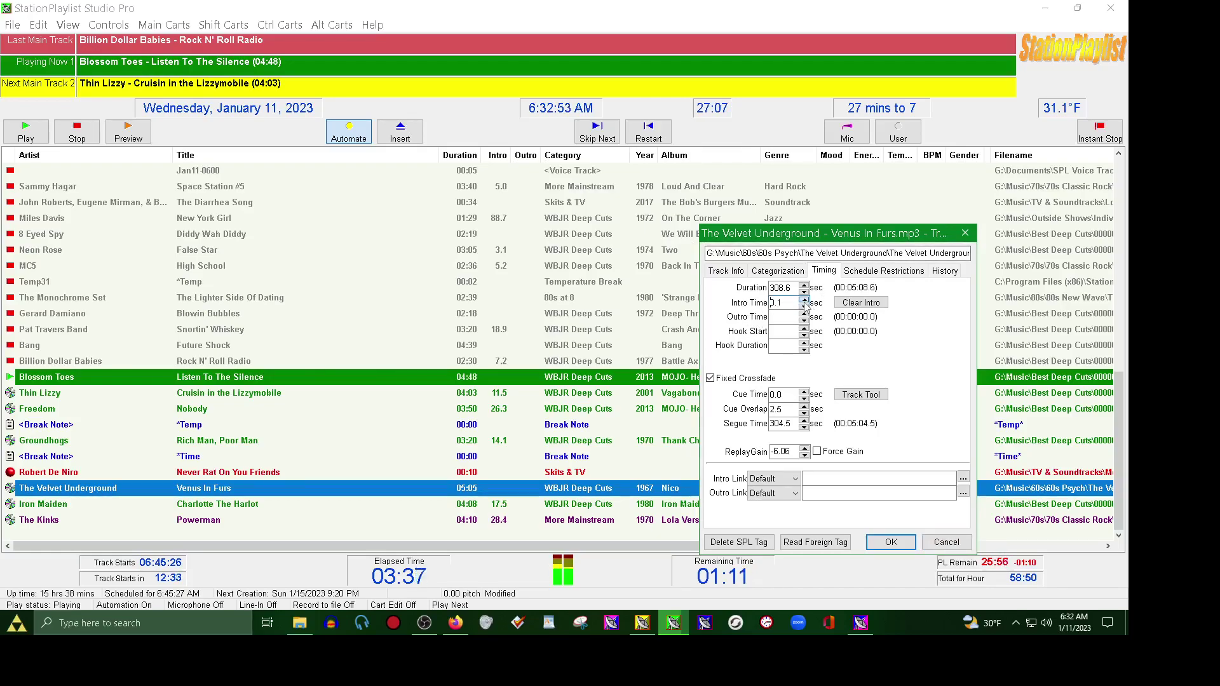
{"action": "left_click", "coordinate": [804, 300]}
{"action": "left_click", "coordinate": [804, 301]}
{"action": "left_click", "coordinate": [805, 300]}
{"action": "left_click", "coordinate": [804, 307]}
{"action": "left_click", "coordinate": [804, 307]}
{"action": "left_click", "coordinate": [804, 308]}
{"action": "left_click", "coordinate": [804, 308]}
{"action": "left_click", "coordinate": [804, 308]}
{"action": "left_click", "coordinate": [804, 308]}
- Save the 0.0 intro time, launch Creator Pro, and review then close CatErrors.log
{"action": "left_click", "coordinate": [890, 542]}
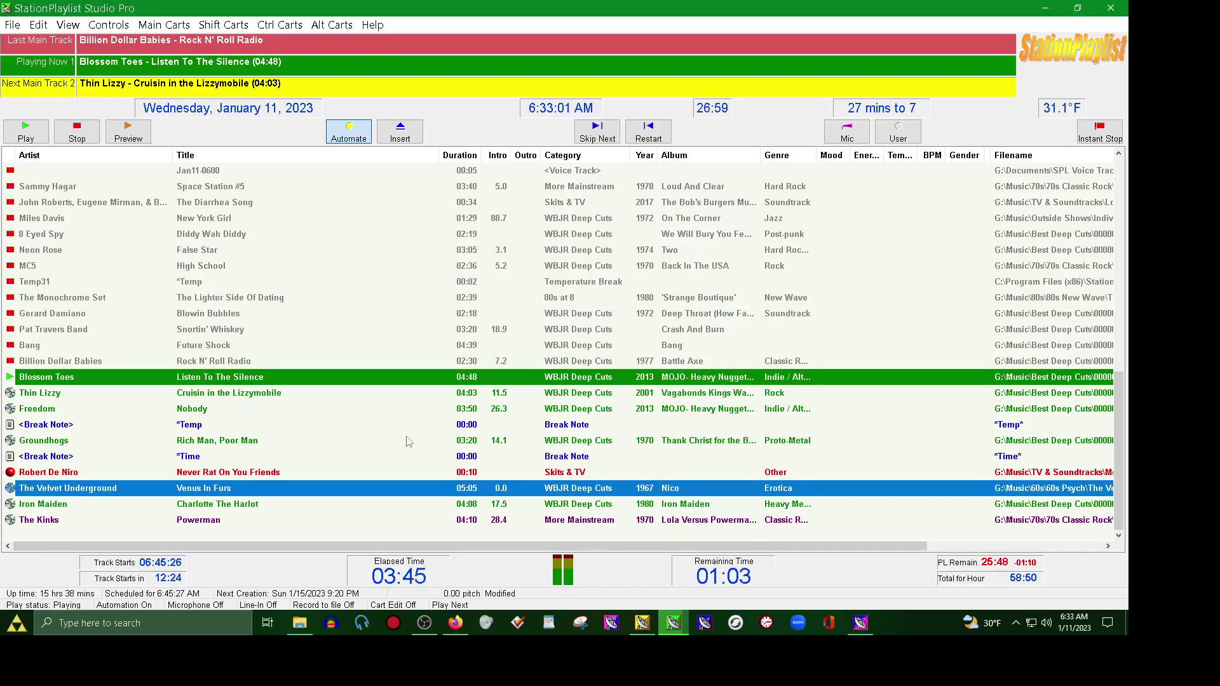
{"action": "left_click", "coordinate": [711, 627]}
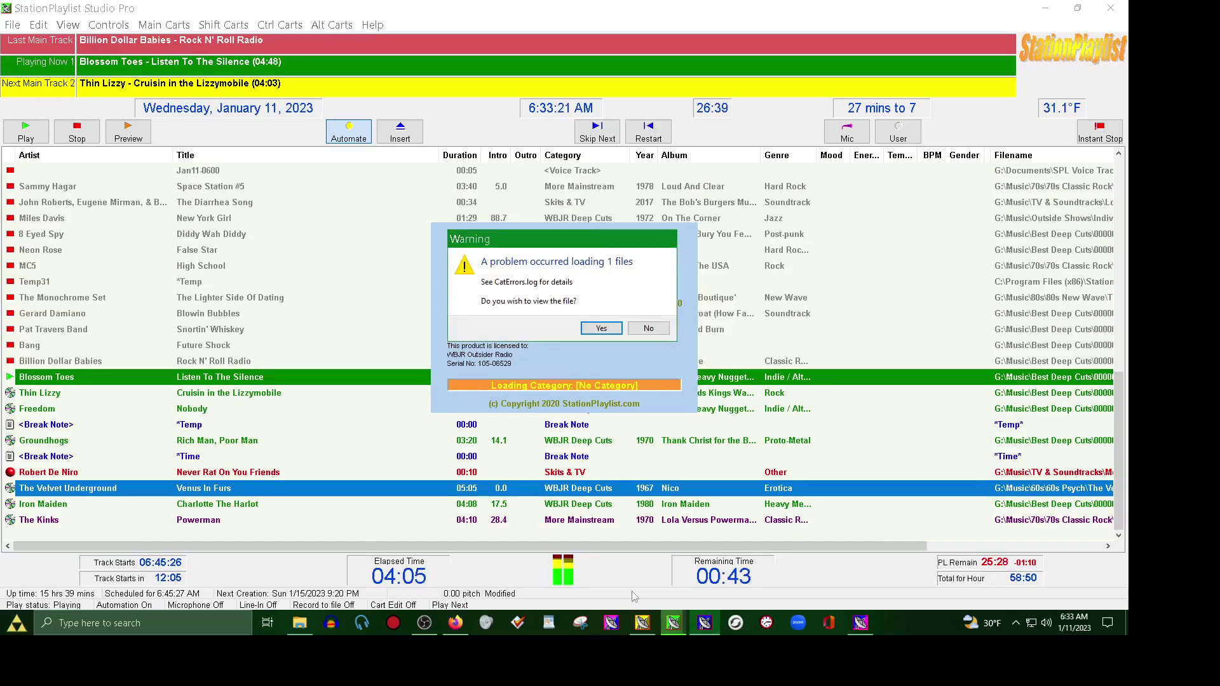
{"action": "left_click", "coordinate": [605, 328]}
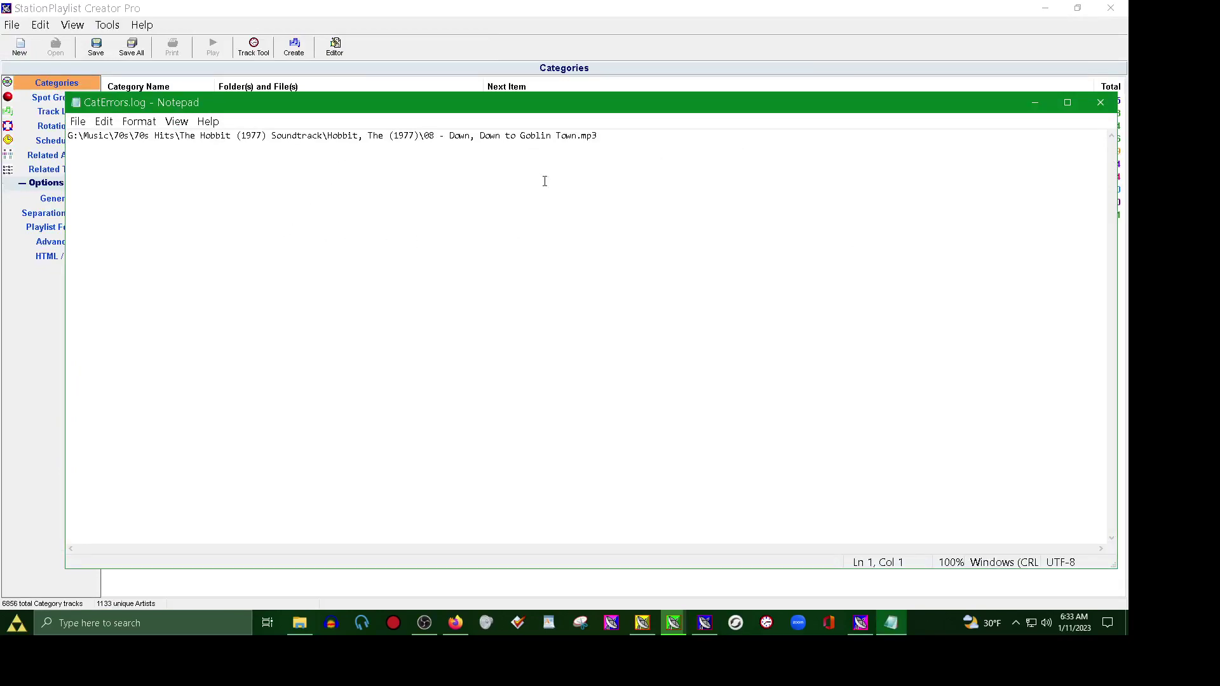
{"action": "left_click", "coordinate": [1100, 103]}
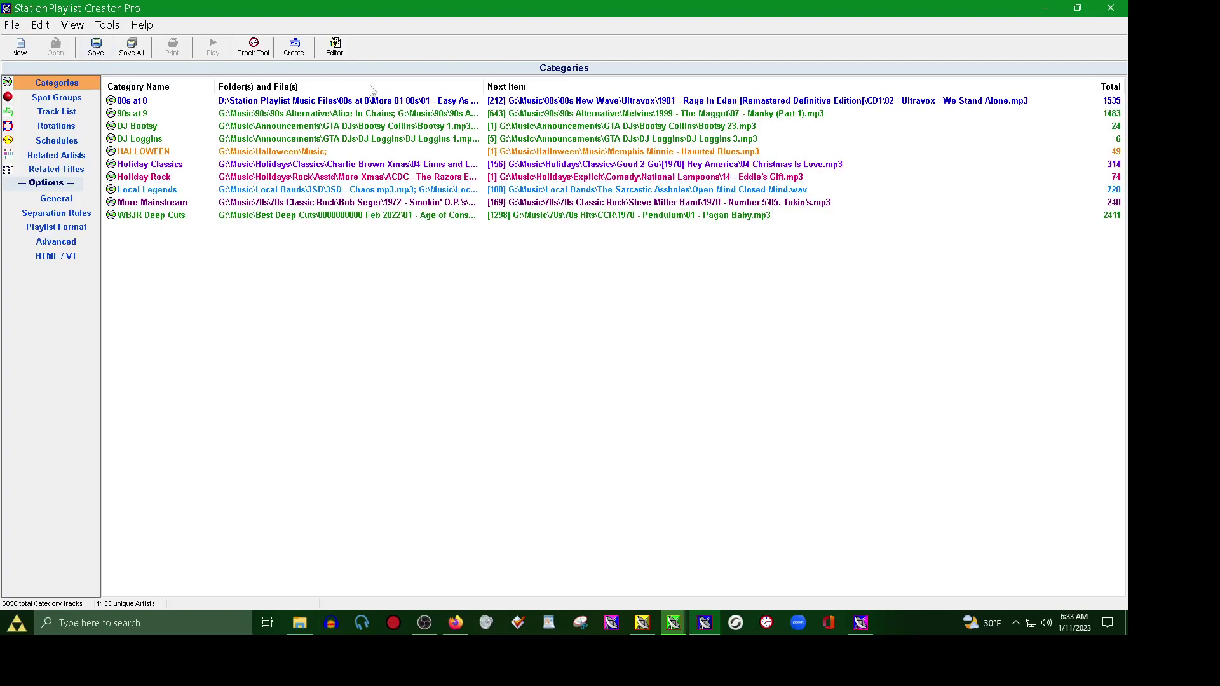
- Open the Playlist Editor on the current 6:00 playlist and select Freedom's 'Nobody'
{"action": "left_click", "coordinate": [335, 47]}
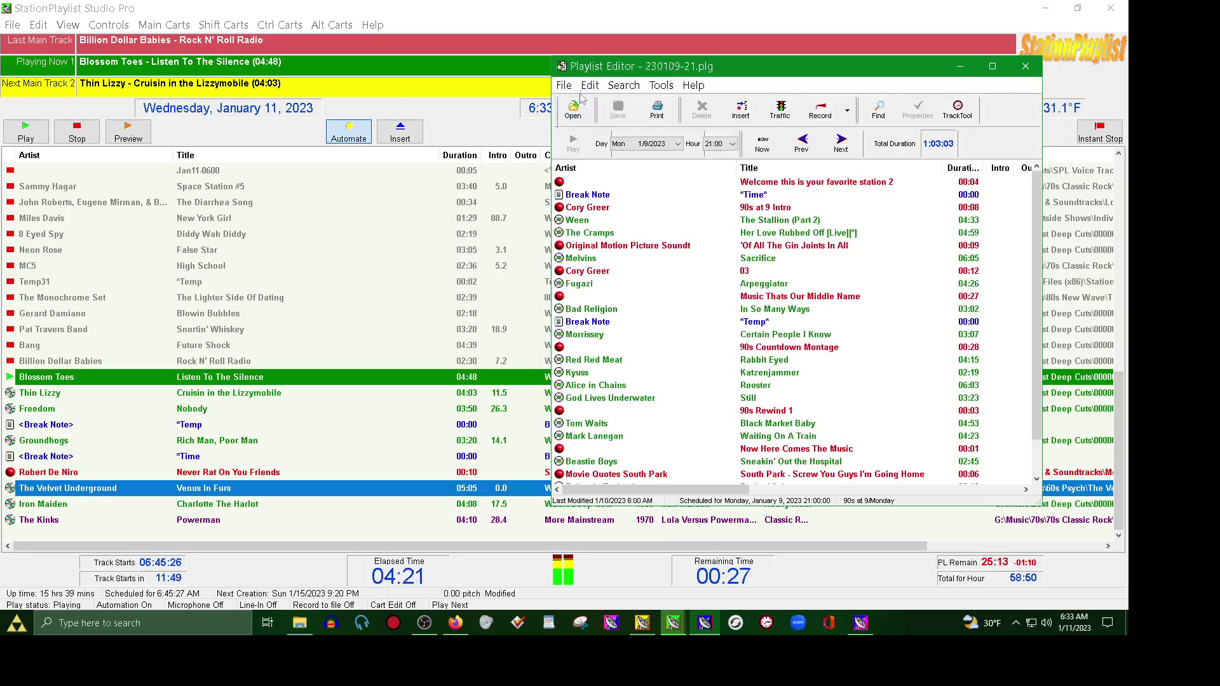
{"action": "left_click", "coordinate": [762, 145]}
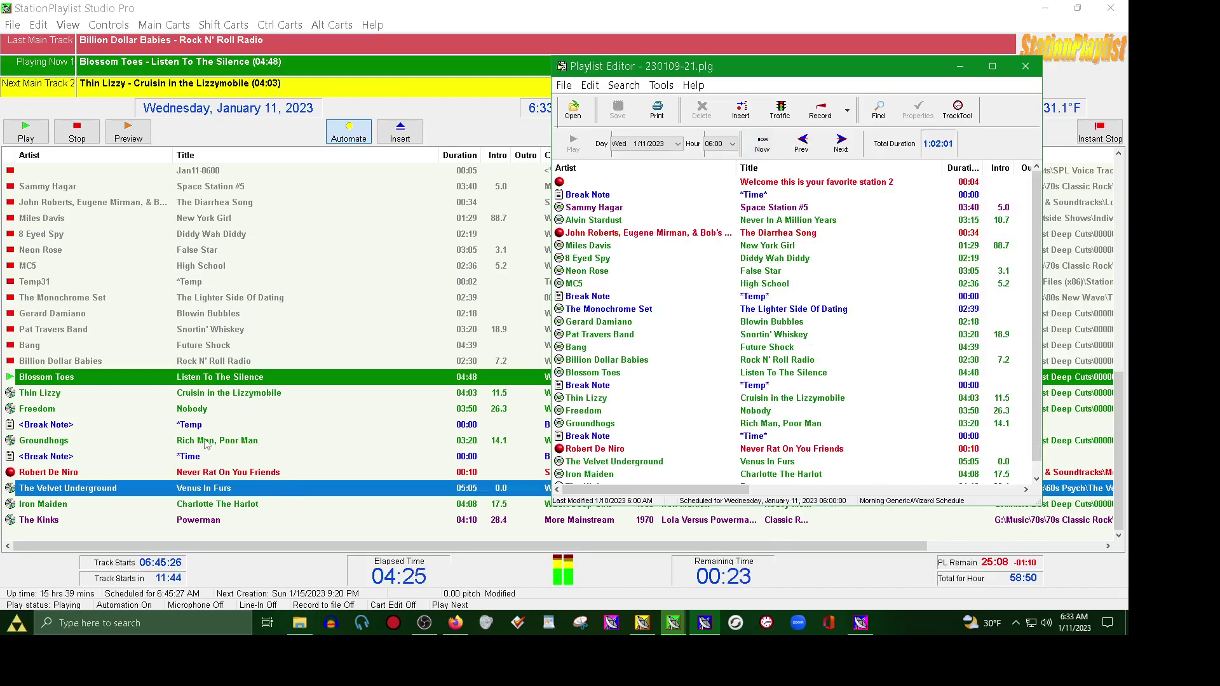
{"action": "scroll", "coordinate": [611, 376], "scroll_direction": "down", "scroll_amount": 1}
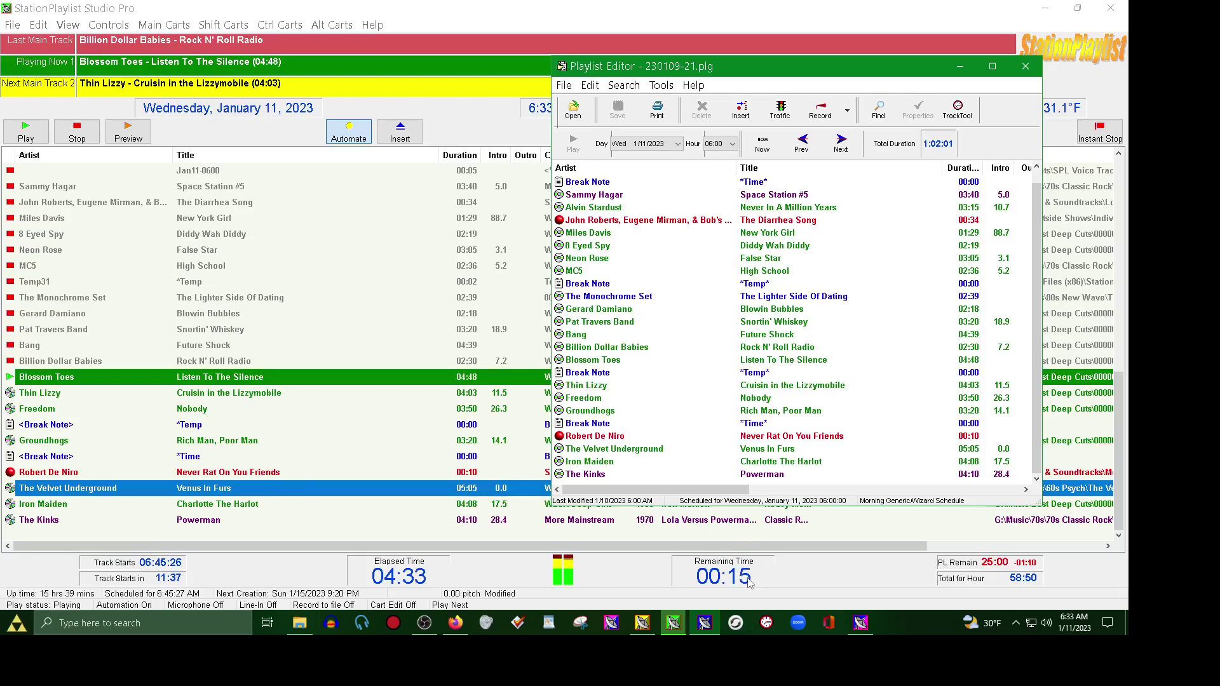
{"action": "left_click", "coordinate": [761, 400]}
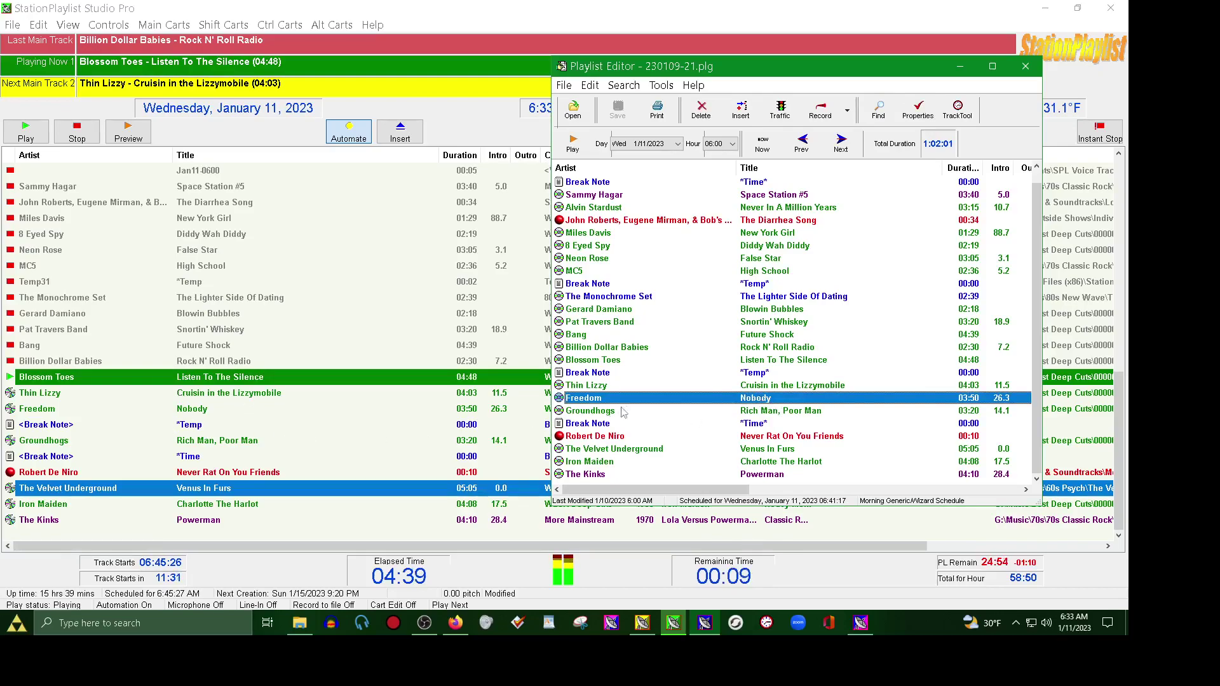
- Open the voice track recorder before Freedom's 'Nobody', review its settings, then close it
{"action": "left_click", "coordinate": [824, 109]}
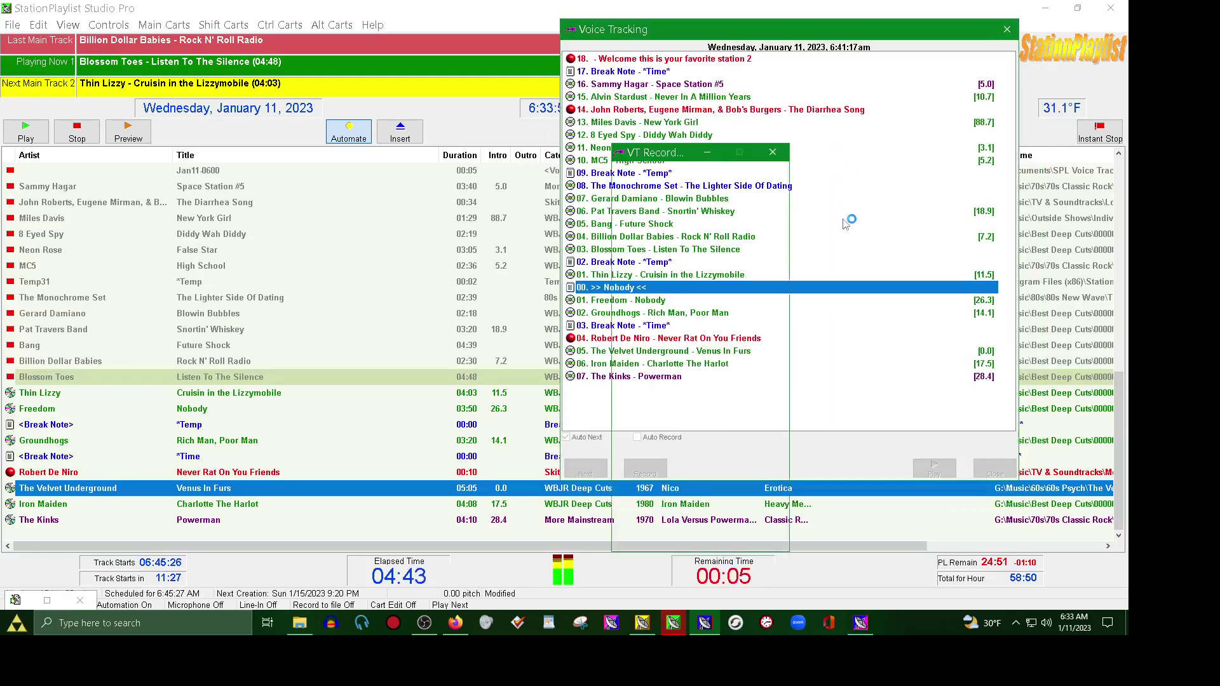
{"action": "left_click", "coordinate": [771, 153]}
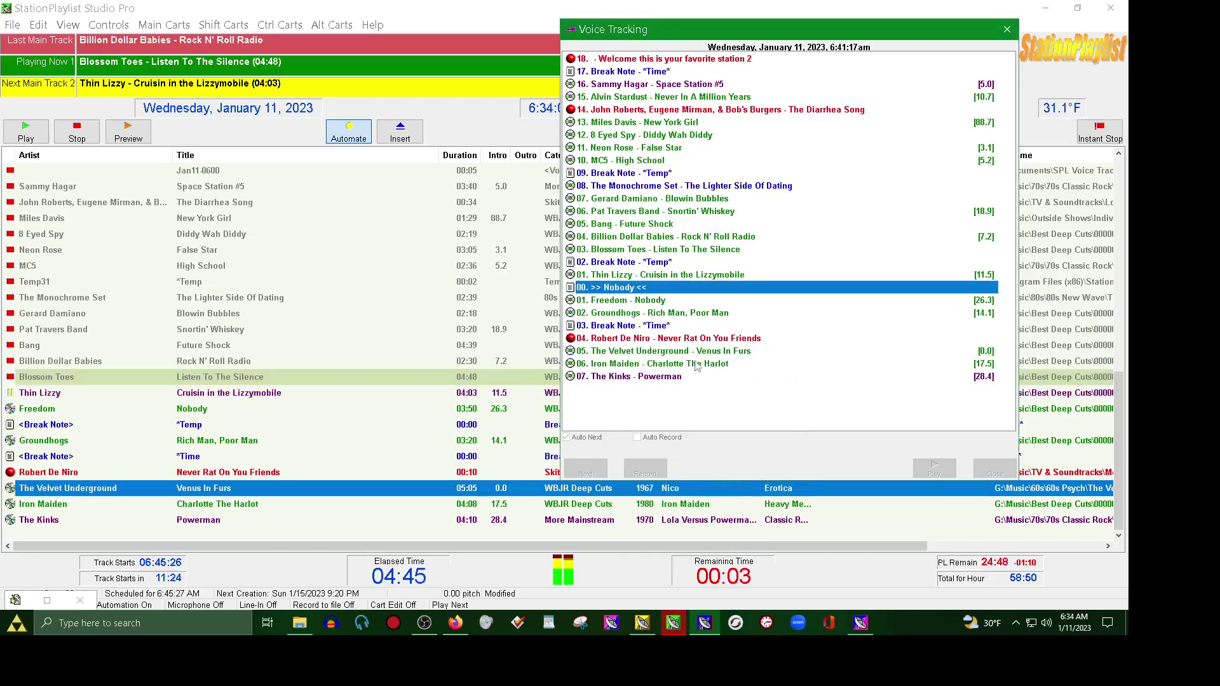
{"action": "right_click", "coordinate": [670, 406]}
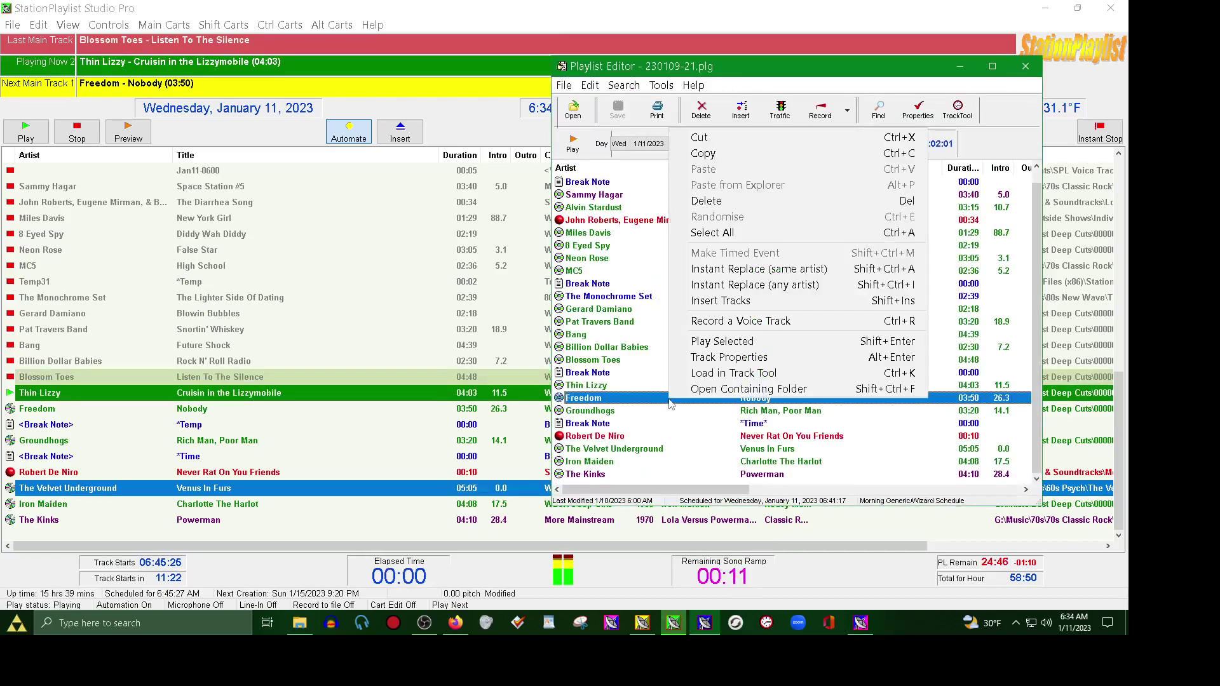
{"action": "left_click", "coordinate": [732, 323]}
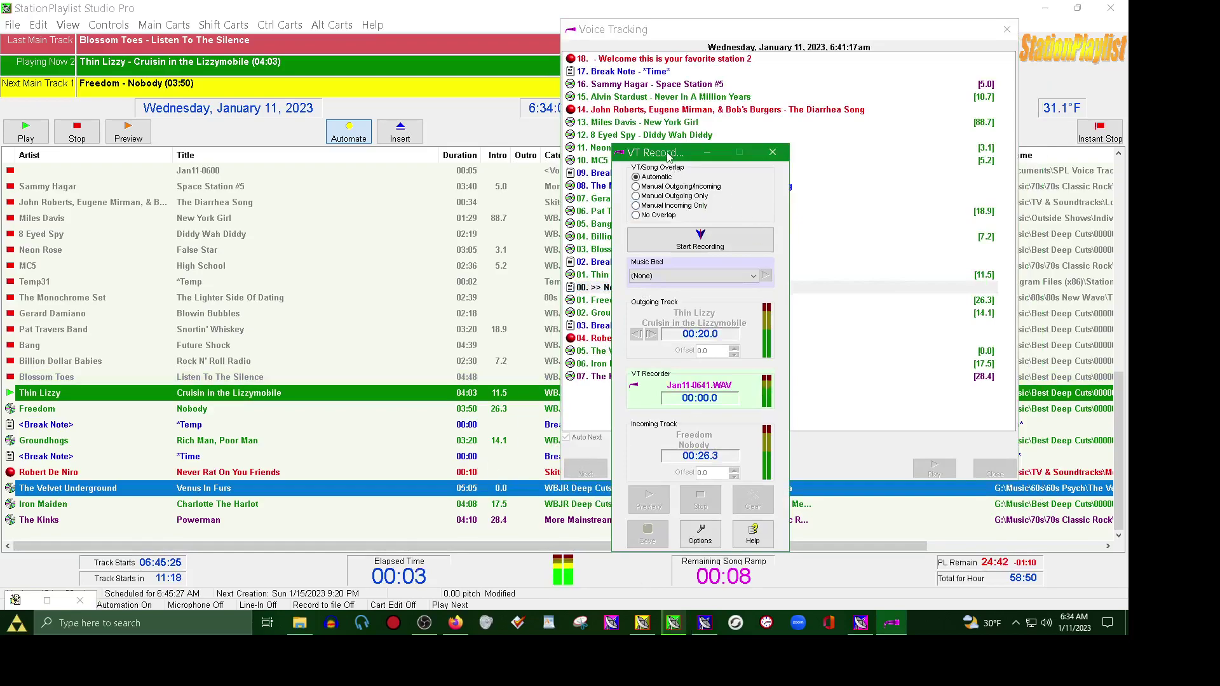
{"action": "left_click_drag", "start_coordinate": [668, 156], "coordinate": [437, 153]}
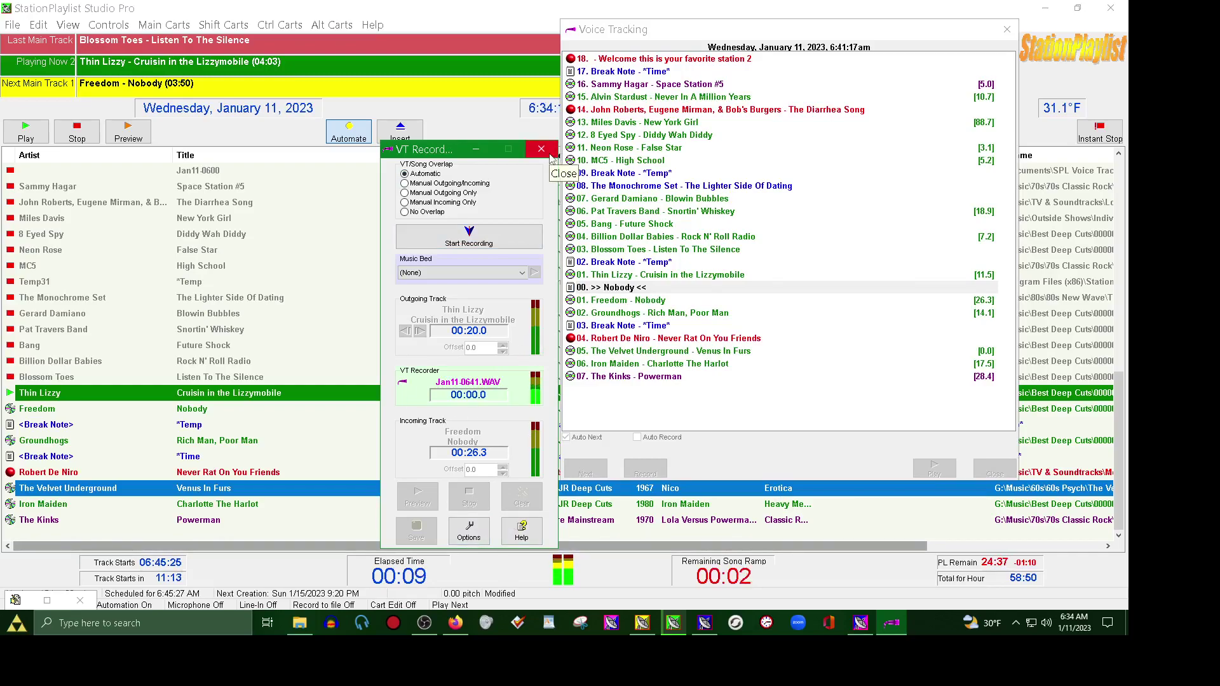
{"action": "left_click", "coordinate": [469, 531]}
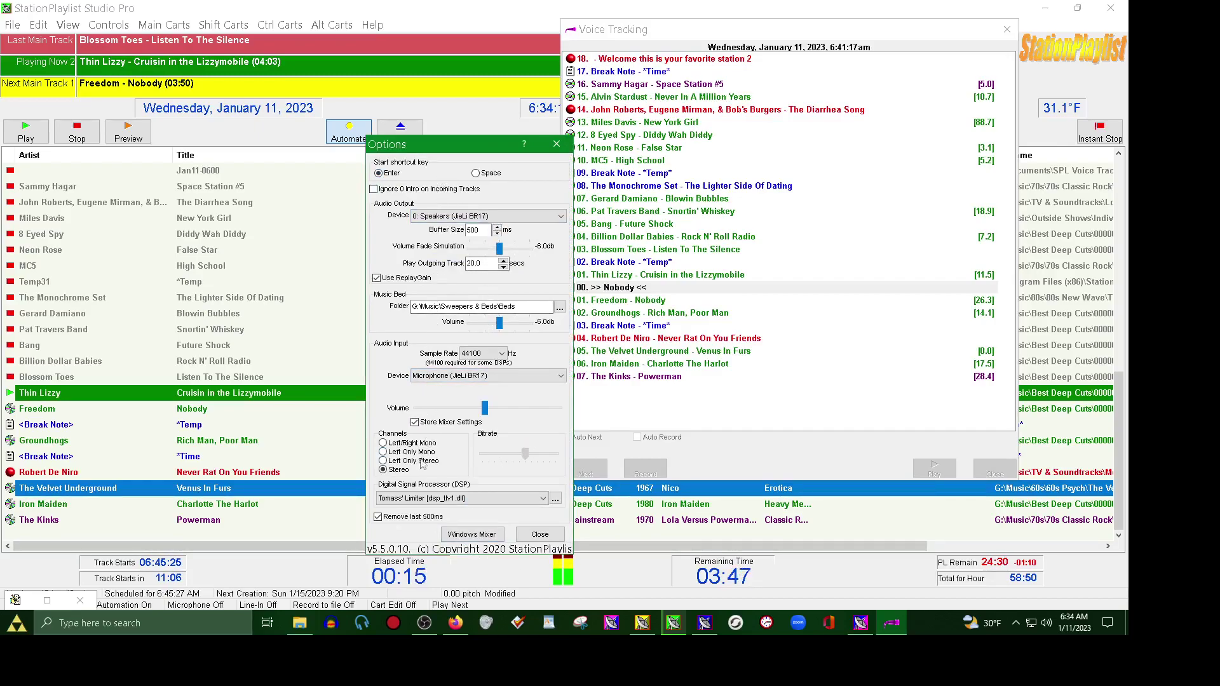
{"action": "left_click", "coordinate": [538, 535]}
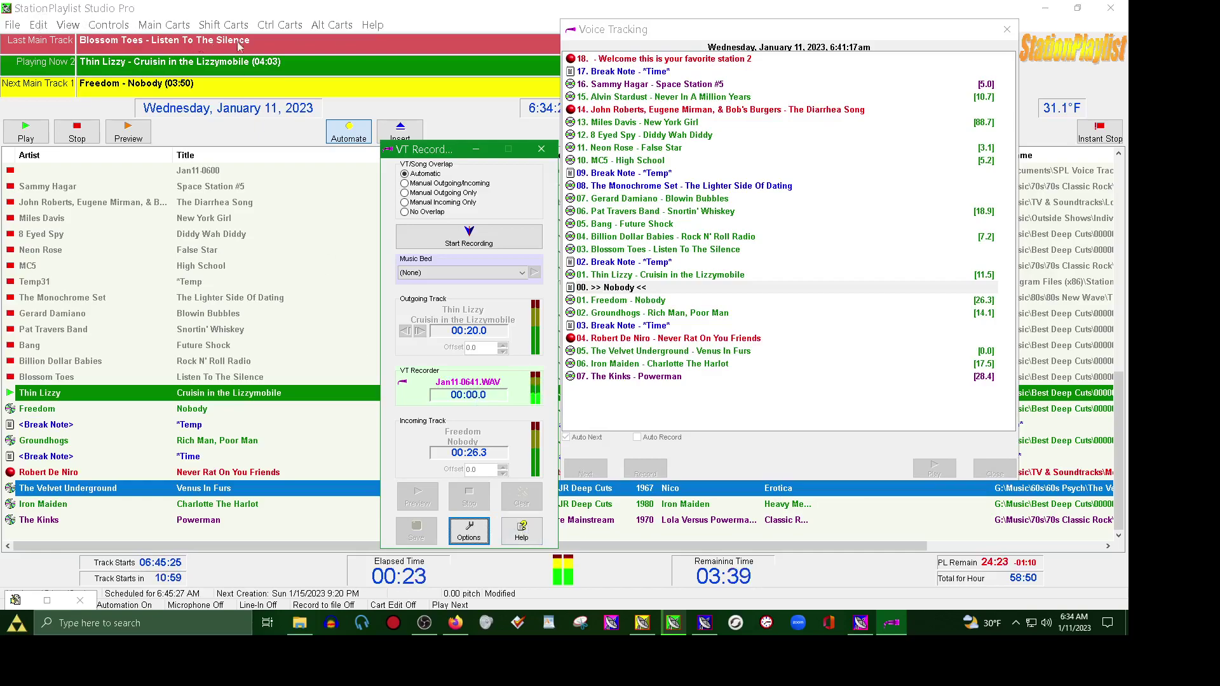
{"action": "left_click", "coordinate": [540, 148]}
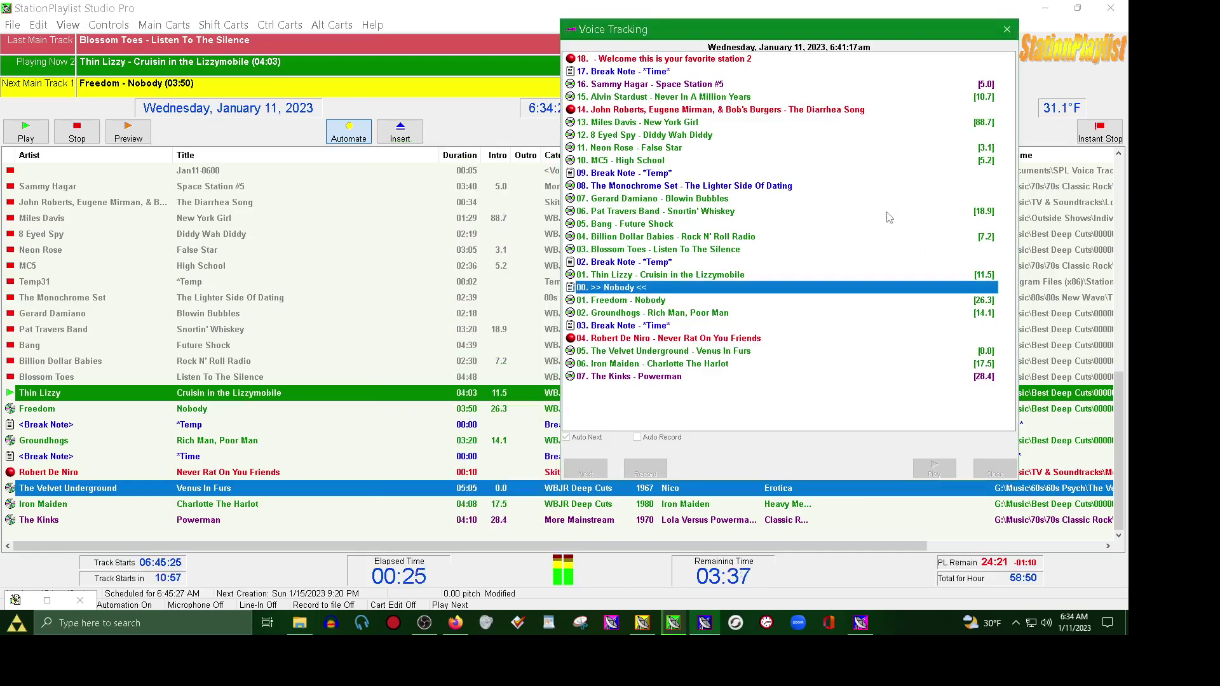
{"action": "key", "text": "Escape"}
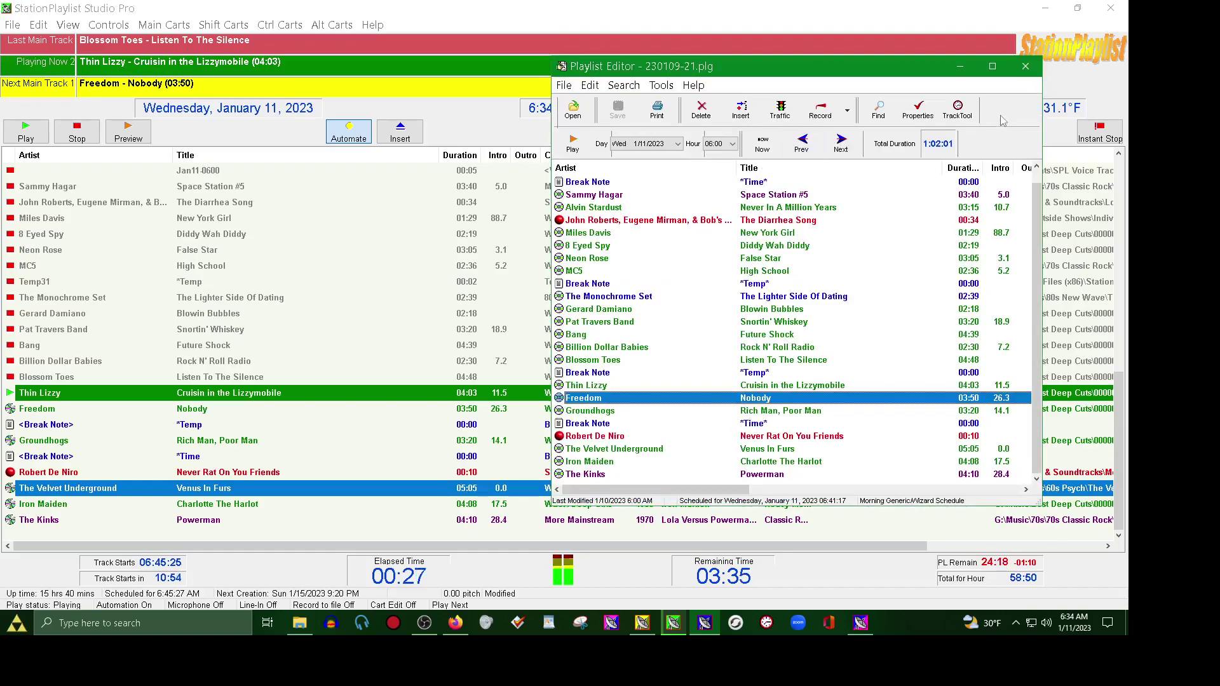
- Try a voice track before 'Certain People I Know', then exit Creator Pro without saving
{"action": "left_click", "coordinate": [1025, 66]}
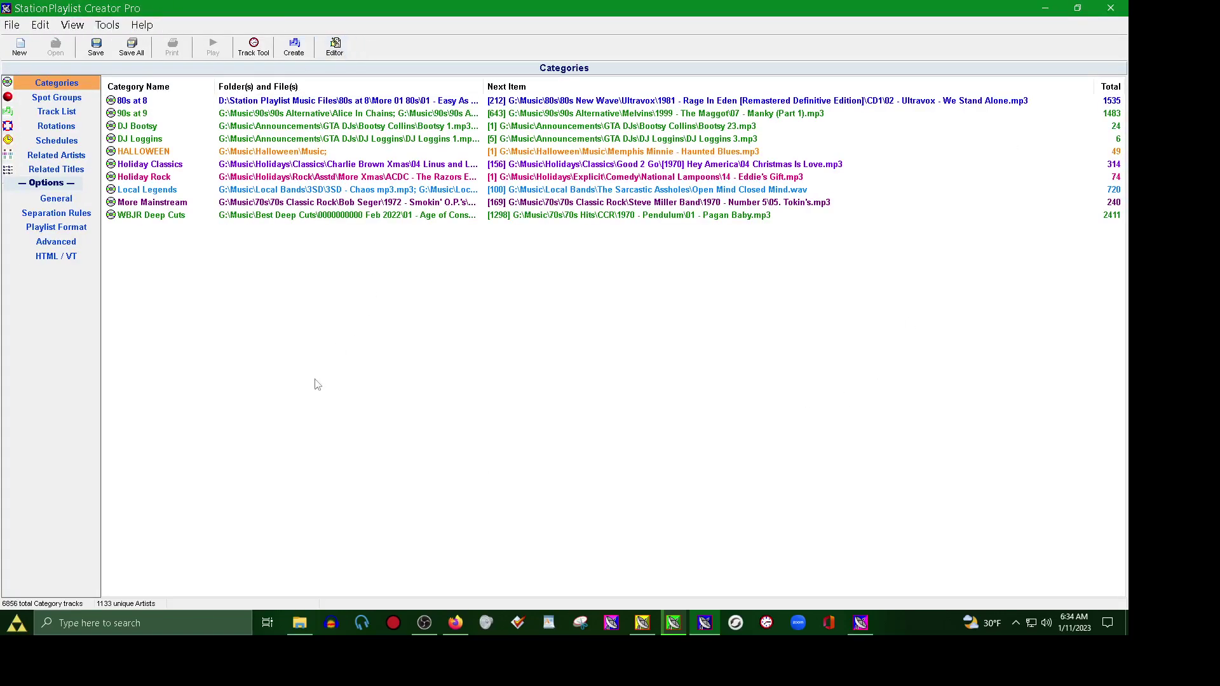
{"action": "left_click", "coordinate": [336, 49]}
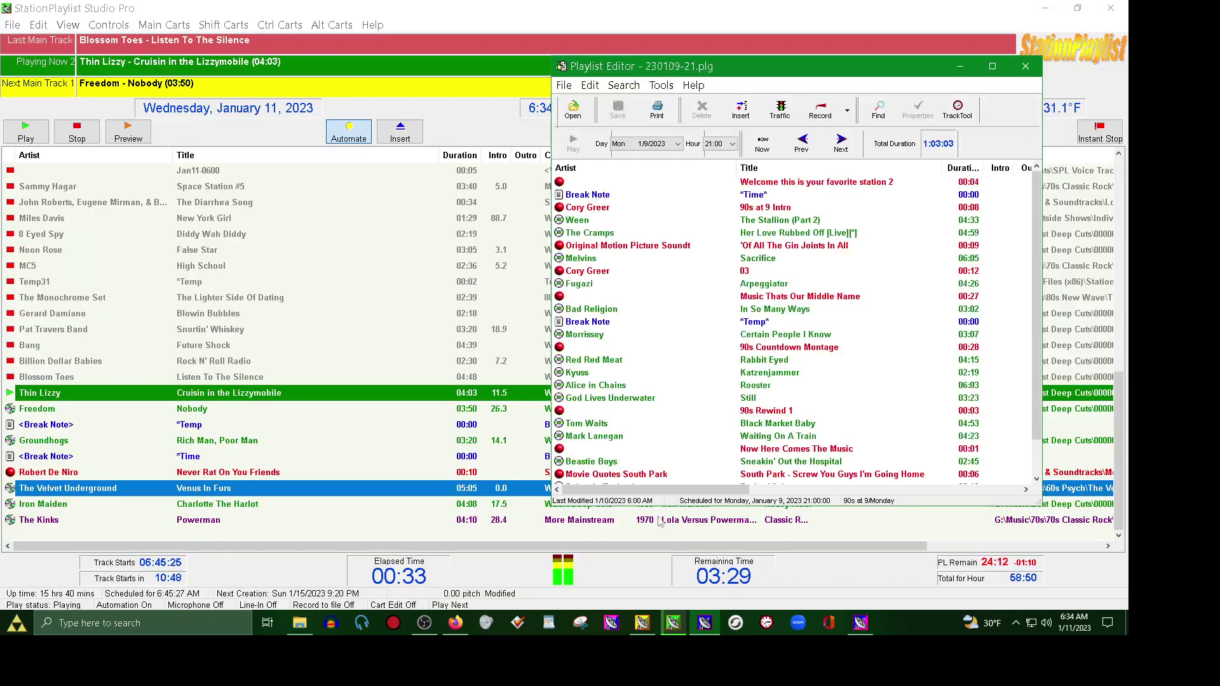
{"action": "right_click", "coordinate": [808, 341]}
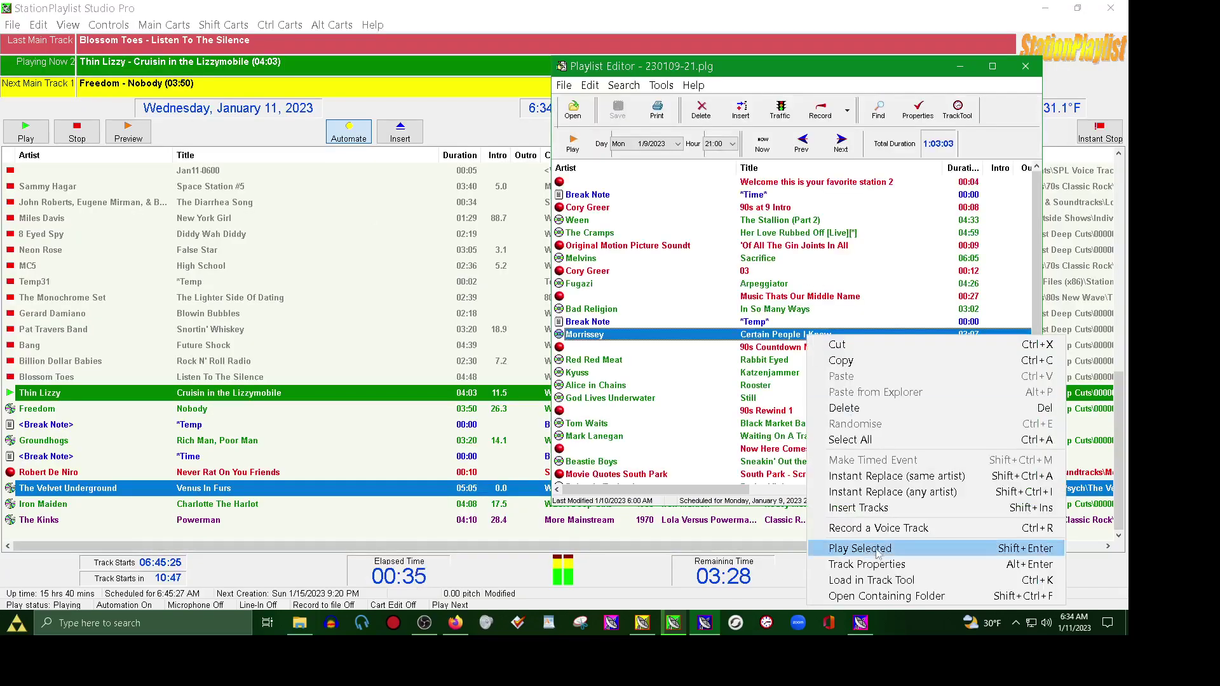
{"action": "left_click", "coordinate": [851, 528]}
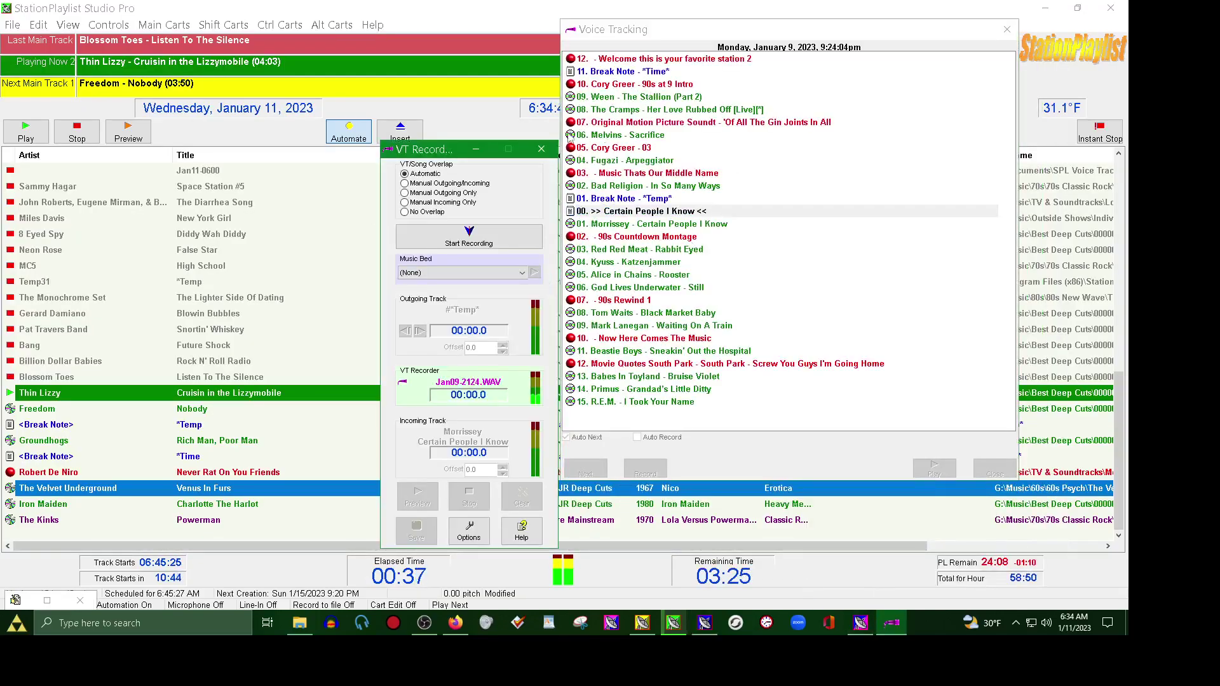
{"action": "key", "text": "Escape"}
{"action": "key", "text": "Escape"}
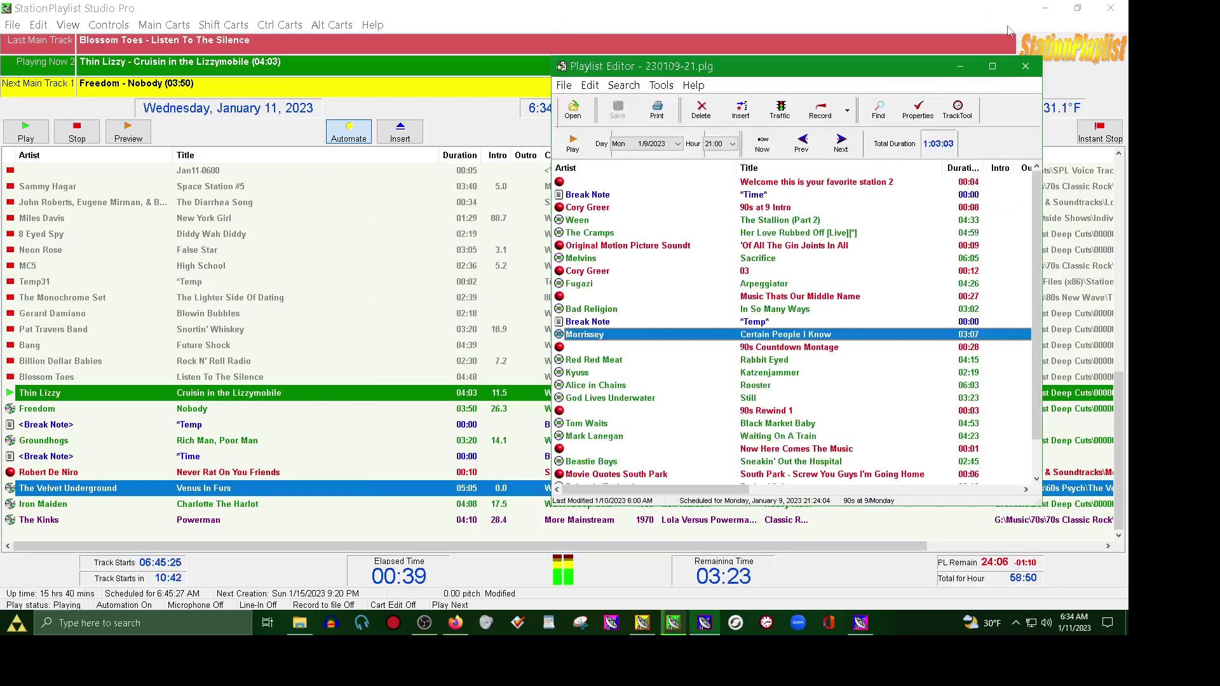
{"action": "key", "text": "Escape"}
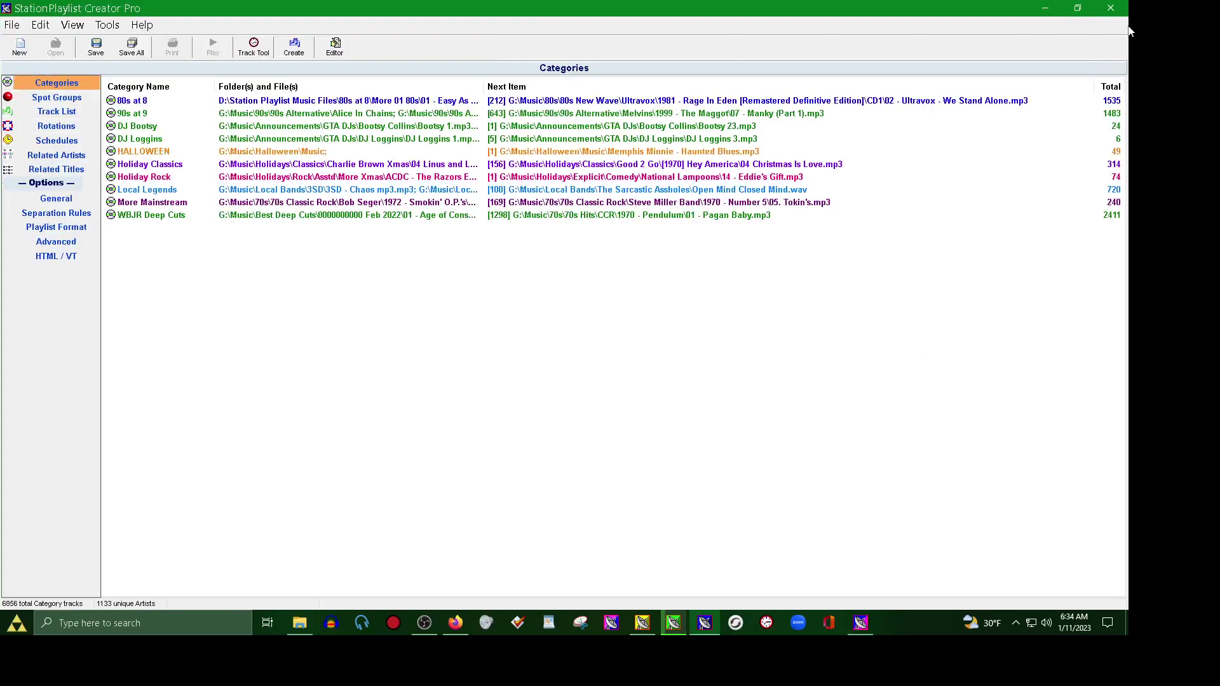
{"action": "left_click", "coordinate": [1110, 7]}
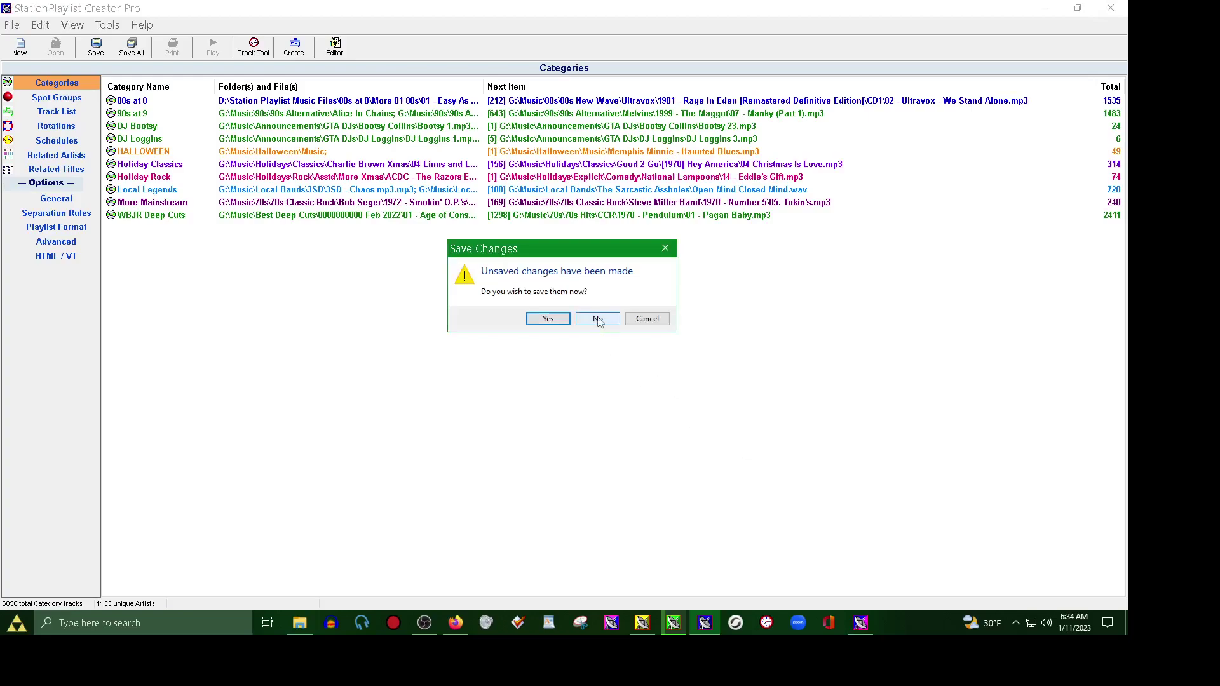
{"action": "left_click", "coordinate": [598, 319]}
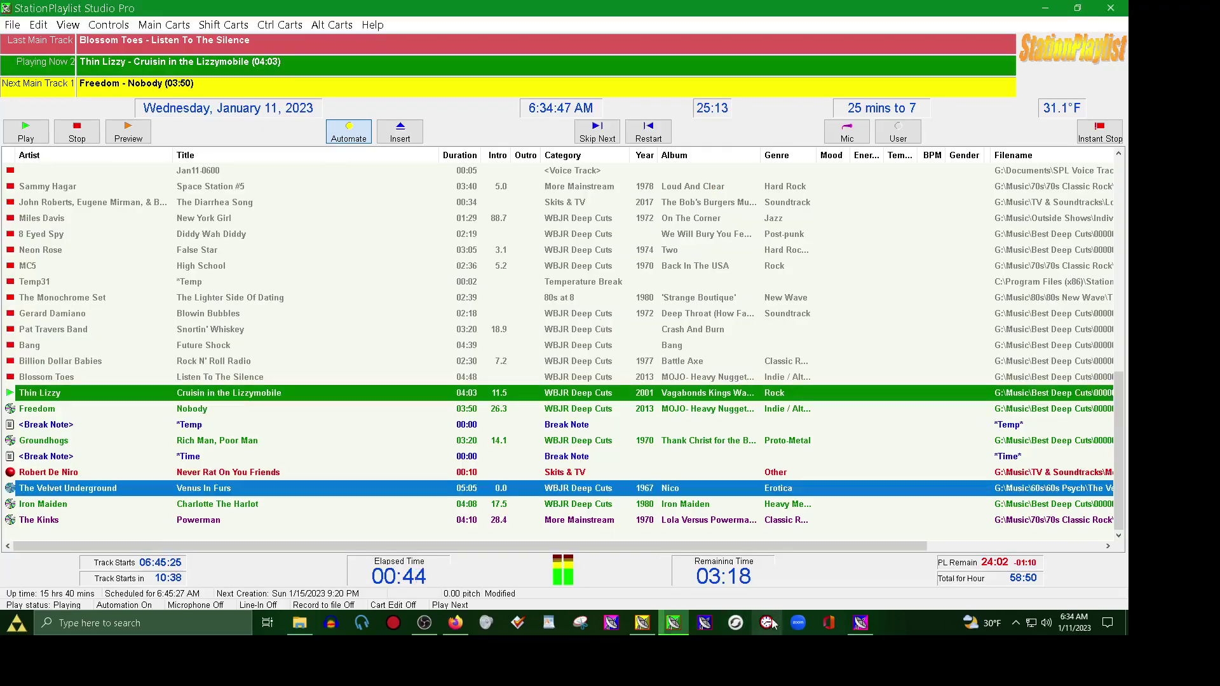
- Launch Remote VT, load the 1/9/2023 21:00 log, jump to the 1/11/2023 06:00 hour, and select Venus In Furs
{"action": "left_click", "coordinate": [610, 626]}
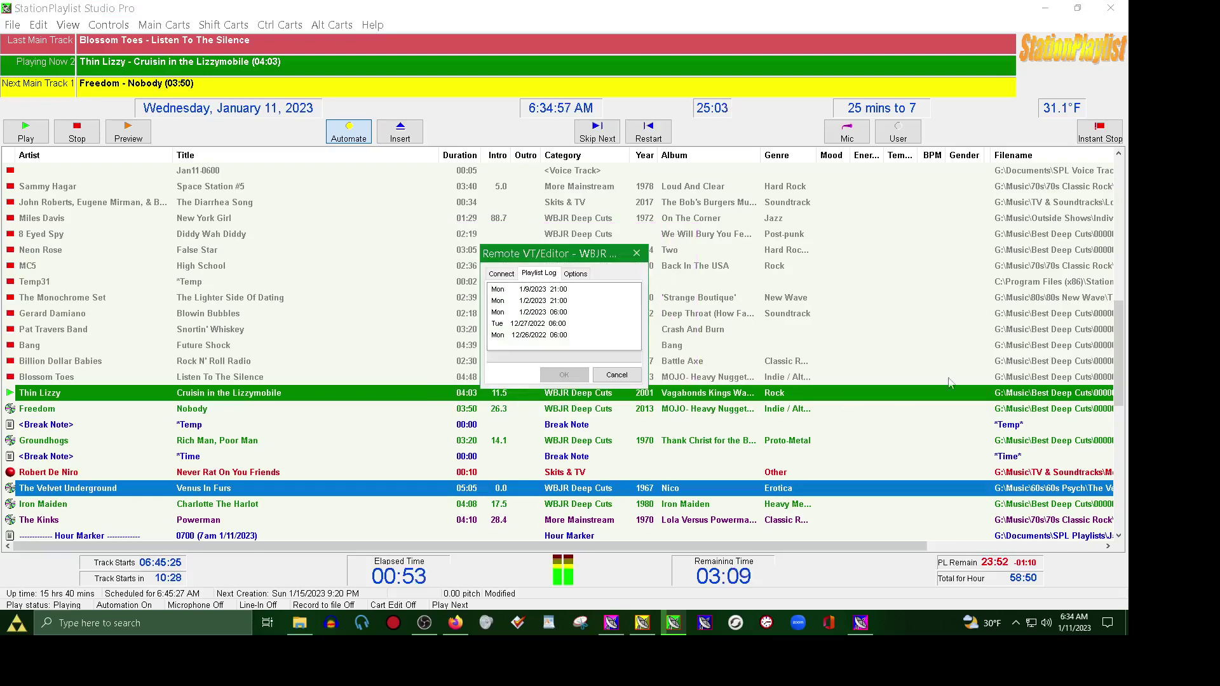
{"action": "double_click", "coordinate": [522, 290]}
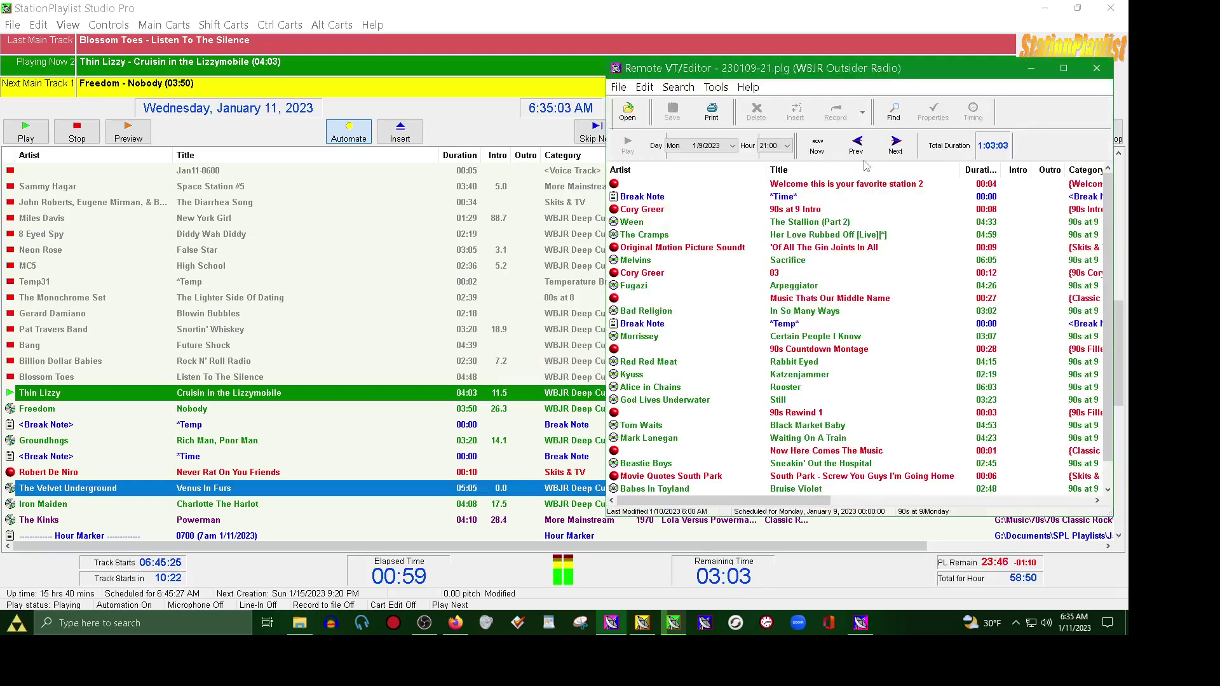
{"action": "left_click", "coordinate": [817, 145]}
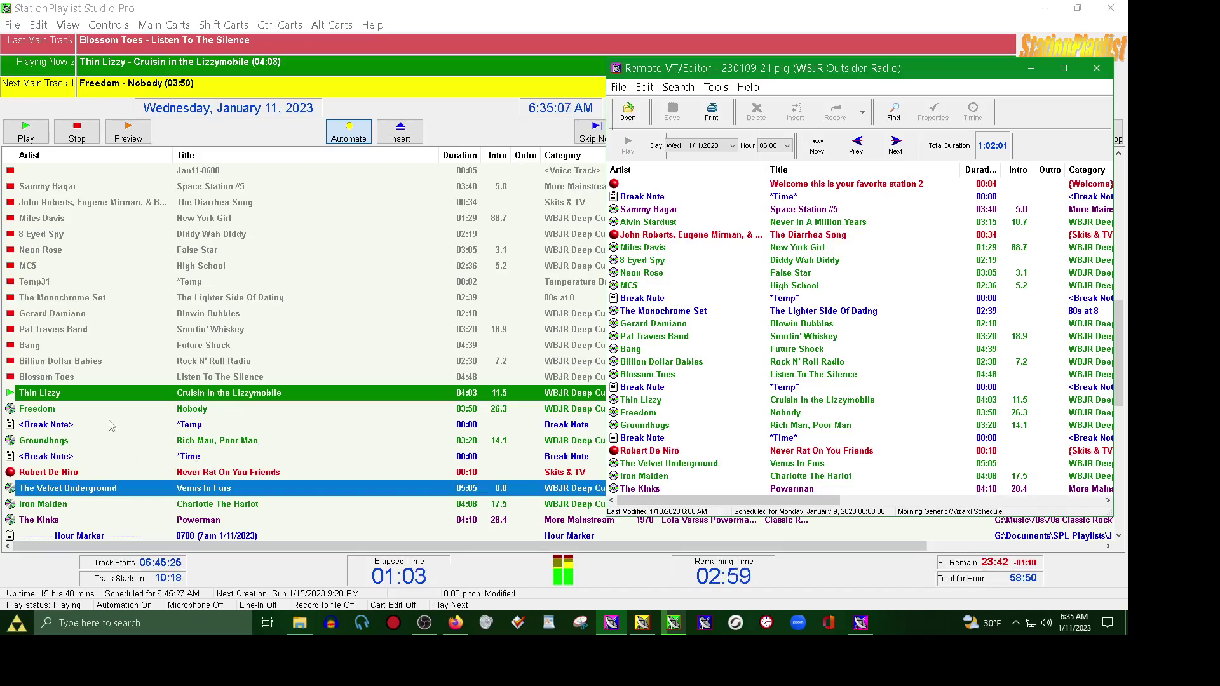
{"action": "left_click", "coordinate": [761, 401]}
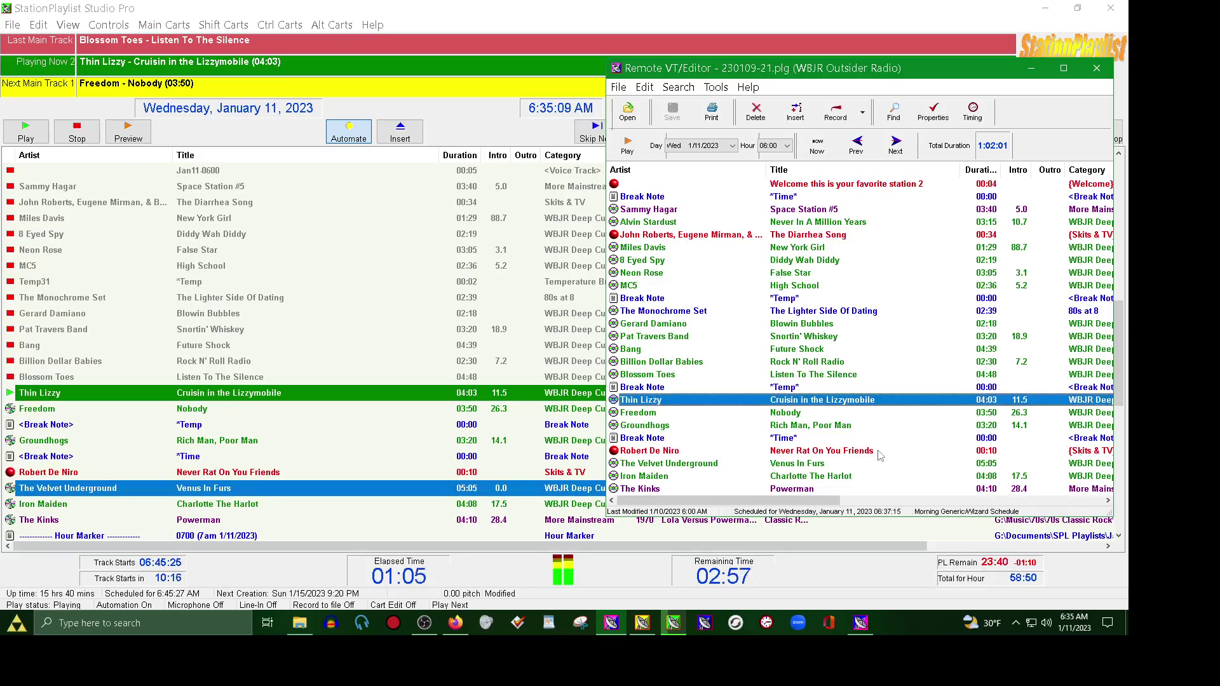
{"action": "left_click", "coordinate": [801, 464]}
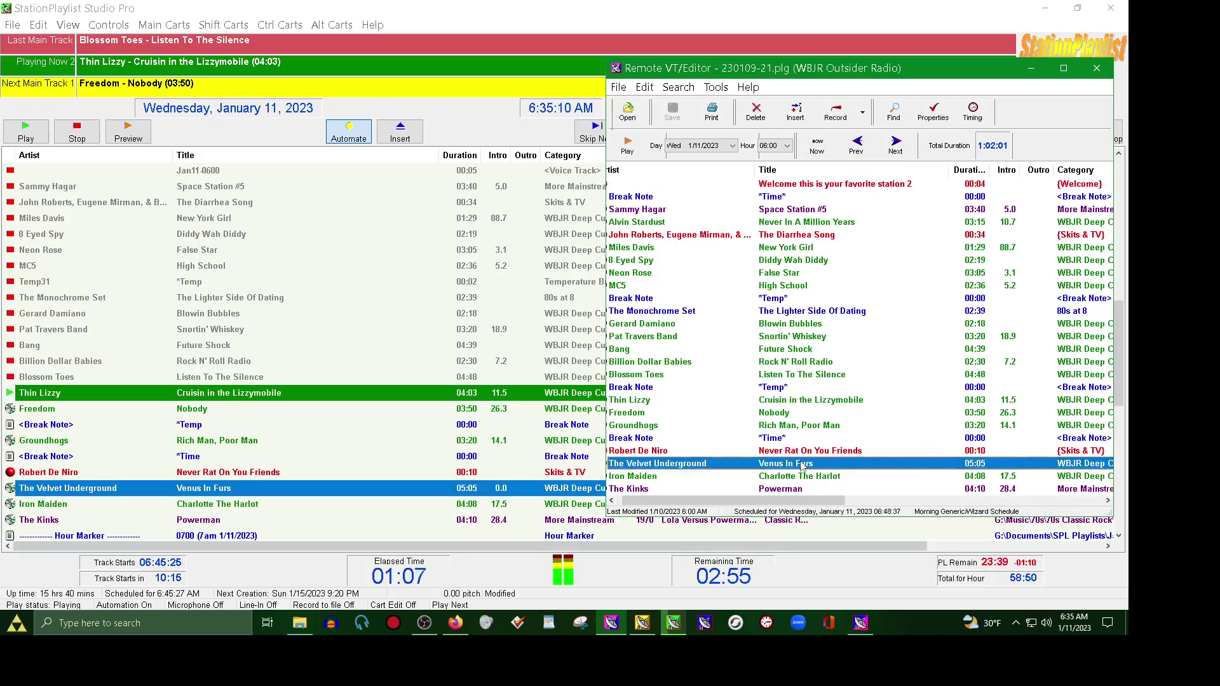
- Load Venus In Furs into the Timing Tool, play it, and mark and test a 2.0-second intro
{"action": "right_click", "coordinate": [774, 468]}
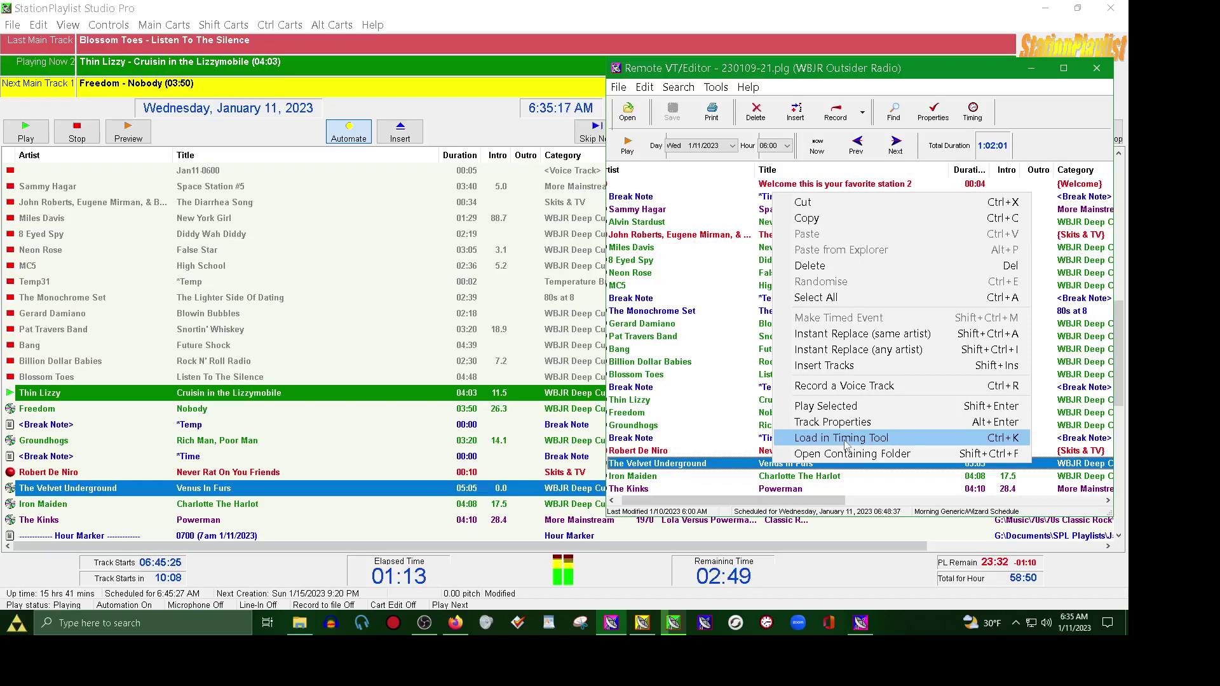
{"action": "left_click", "coordinate": [891, 444]}
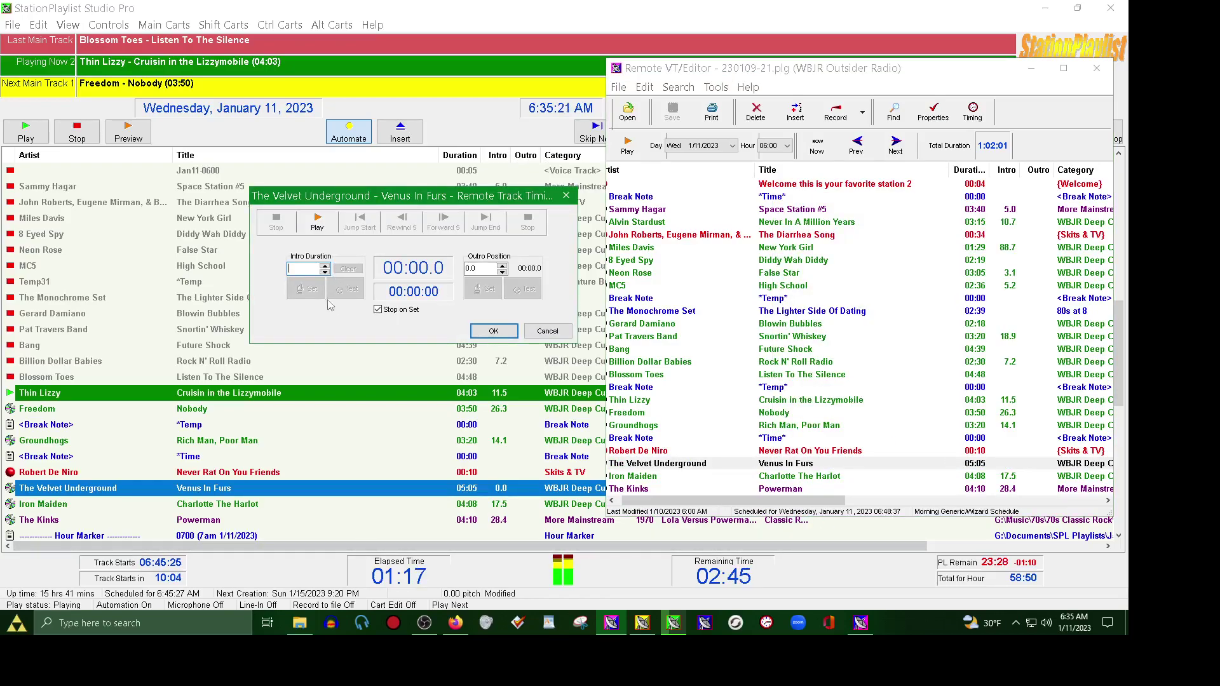
{"action": "left_click", "coordinate": [317, 222]}
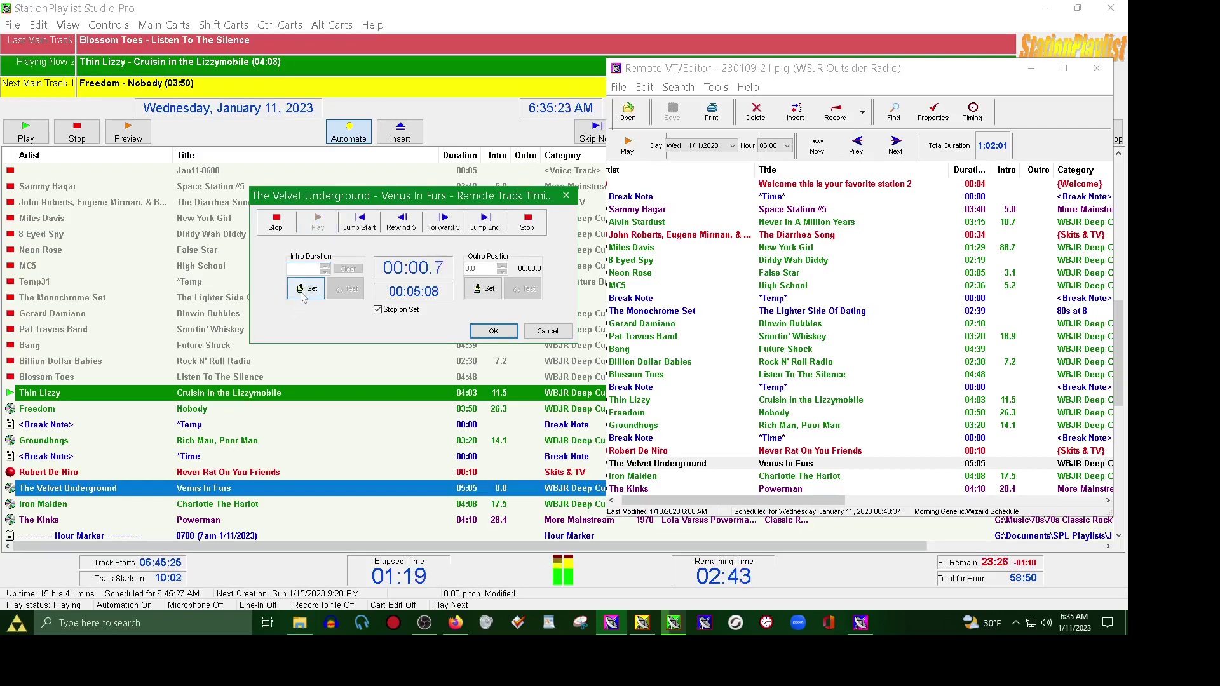
{"action": "left_click", "coordinate": [306, 289]}
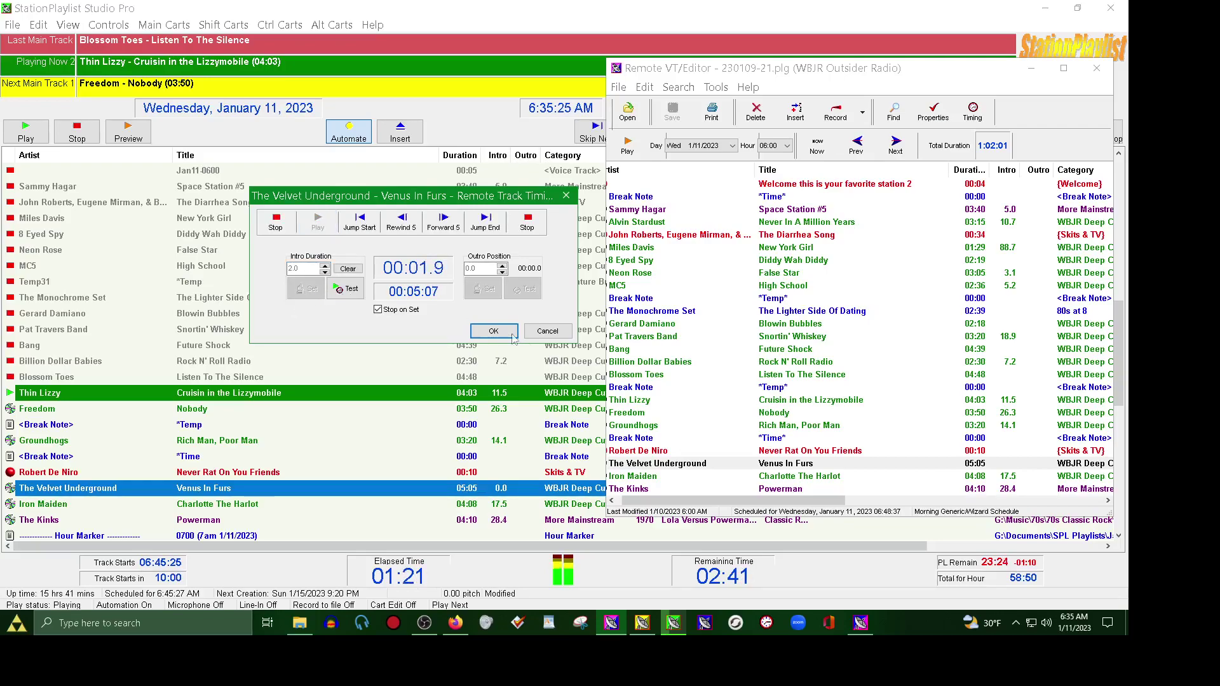
{"action": "left_click", "coordinate": [339, 289]}
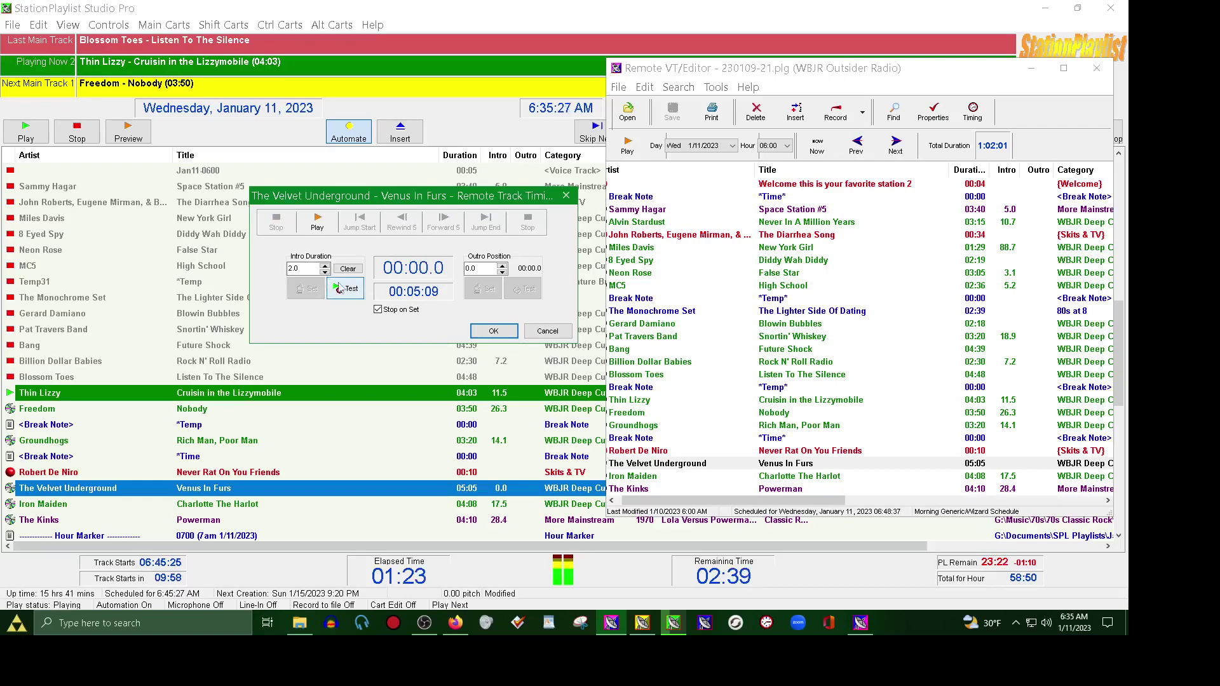
- Clear the intro, set its duration back to 0.0, and confirm the timing
{"action": "left_click", "coordinate": [335, 269]}
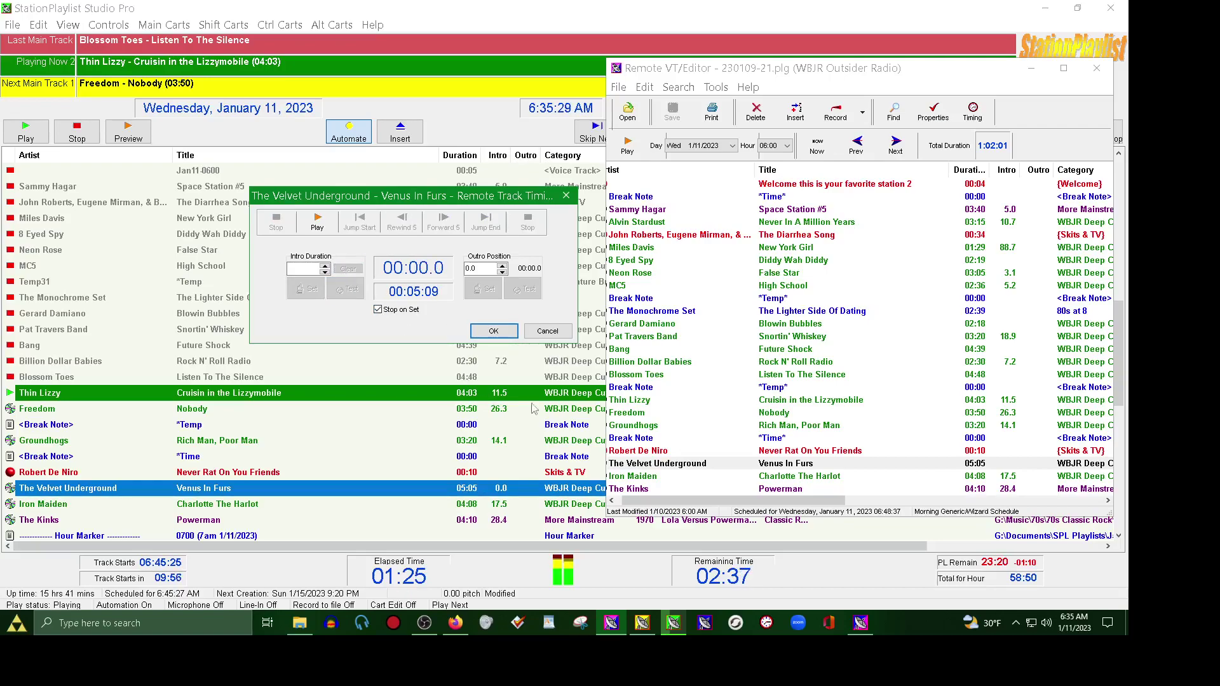
{"action": "left_click", "coordinate": [325, 271]}
{"action": "left_click", "coordinate": [324, 267]}
{"action": "left_click", "coordinate": [325, 267]}
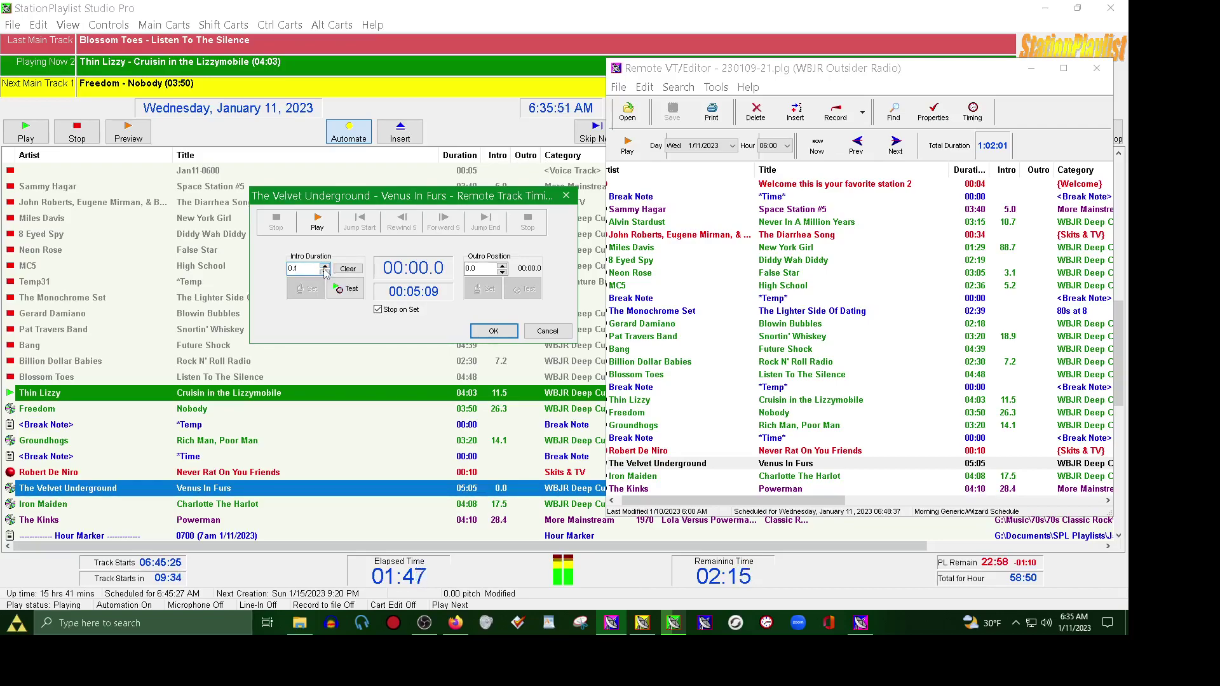
{"action": "left_click", "coordinate": [325, 272]}
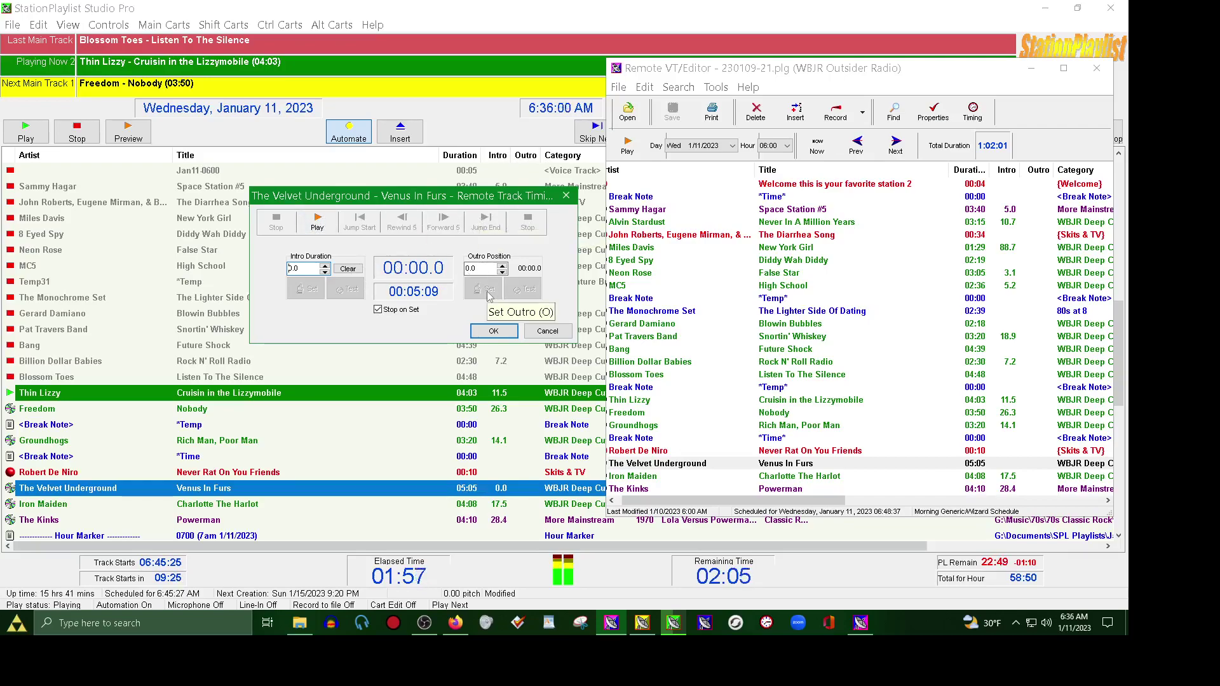
{"action": "left_click", "coordinate": [495, 331]}
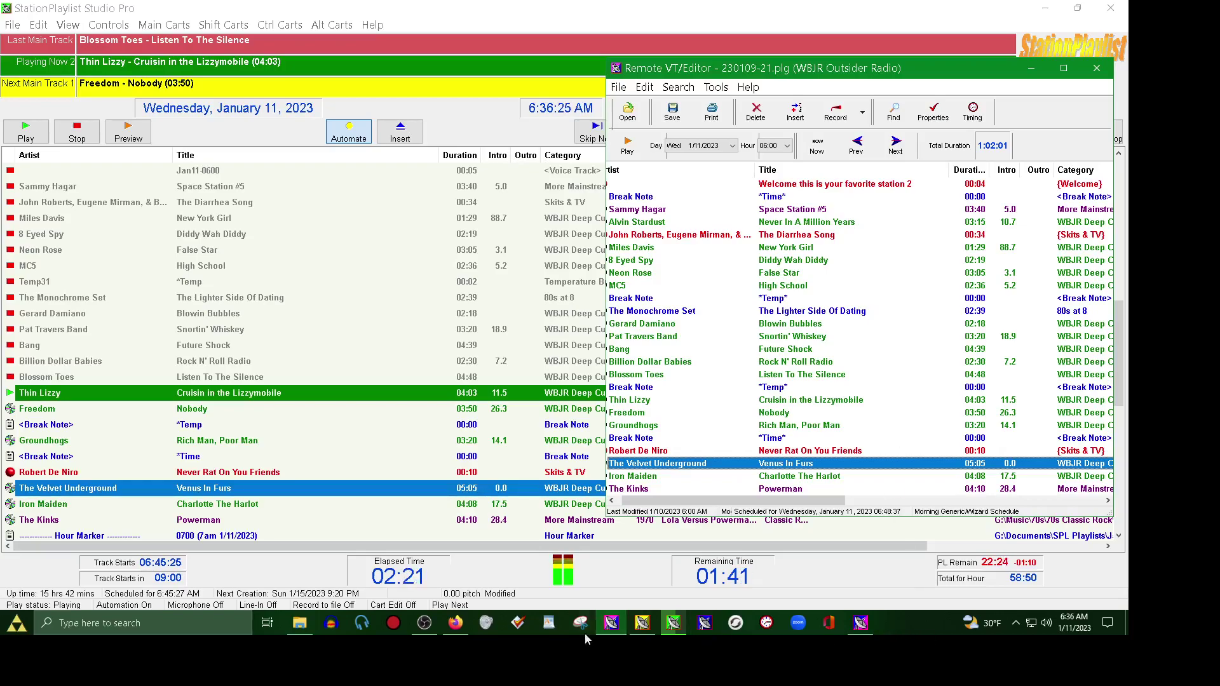
{"action": "mouse_move", "coordinate": [428, 625]}
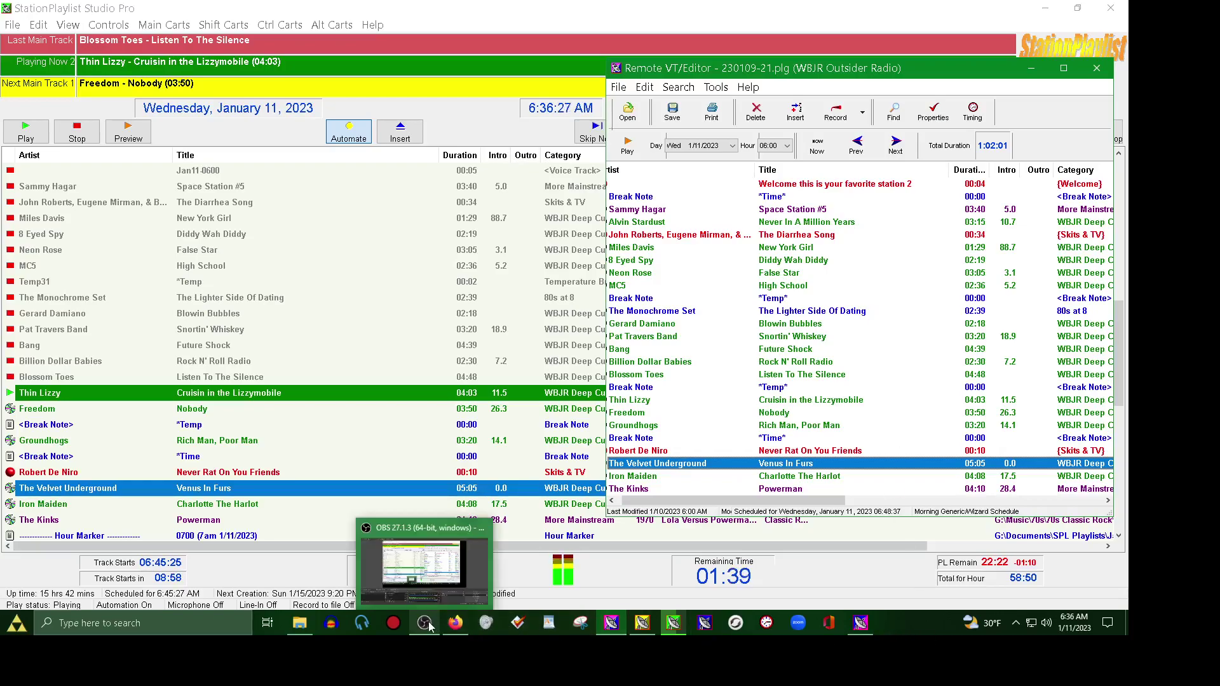